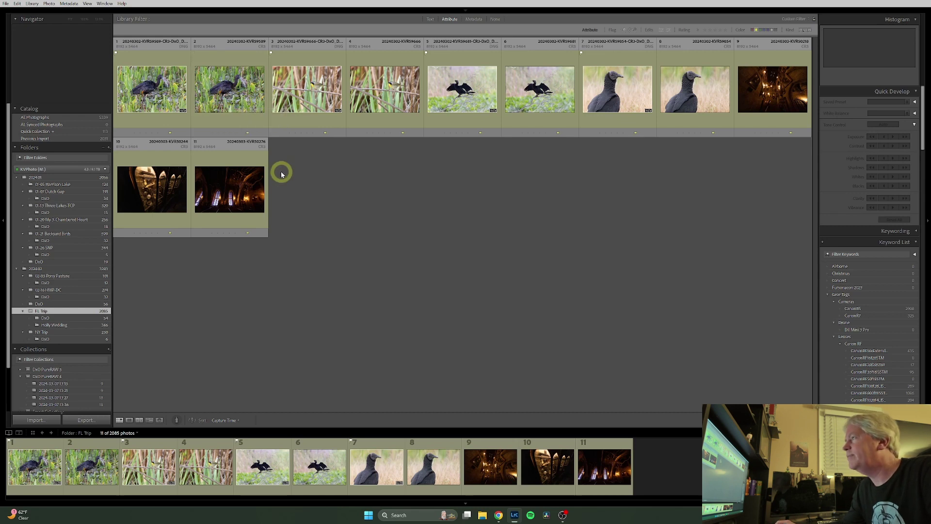
Open the ibis raw in Loupe and zoom to 100% on its head
double_click(226, 88)
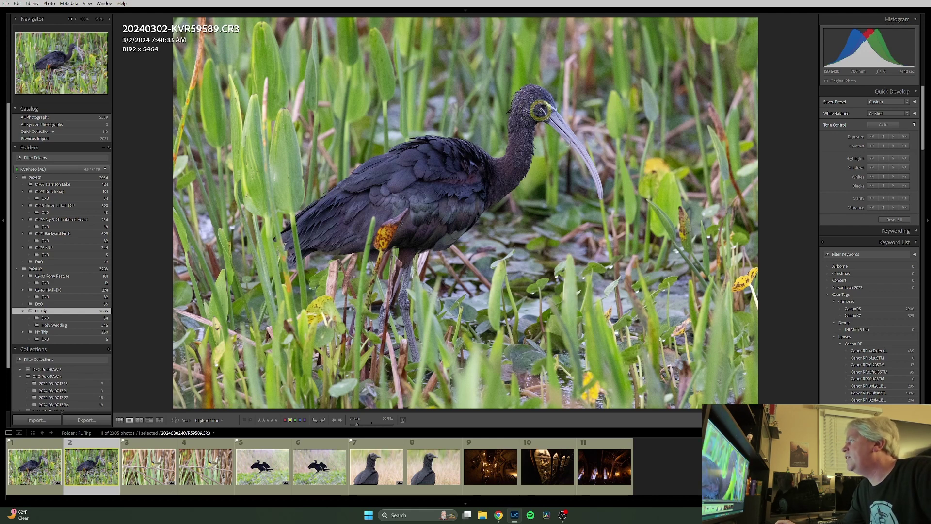
click(541, 112)
drag(533, 118, 378, 164)
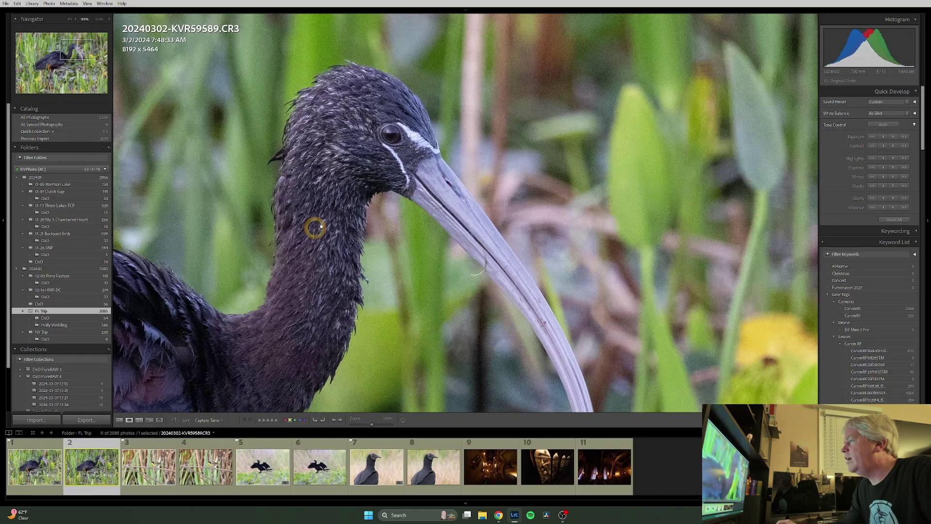
Check noise on the raw's neck, body and wing feathers, then bring up the DeepPRIME XD2 DNG
drag(316, 225, 434, 140)
drag(208, 204, 349, 293)
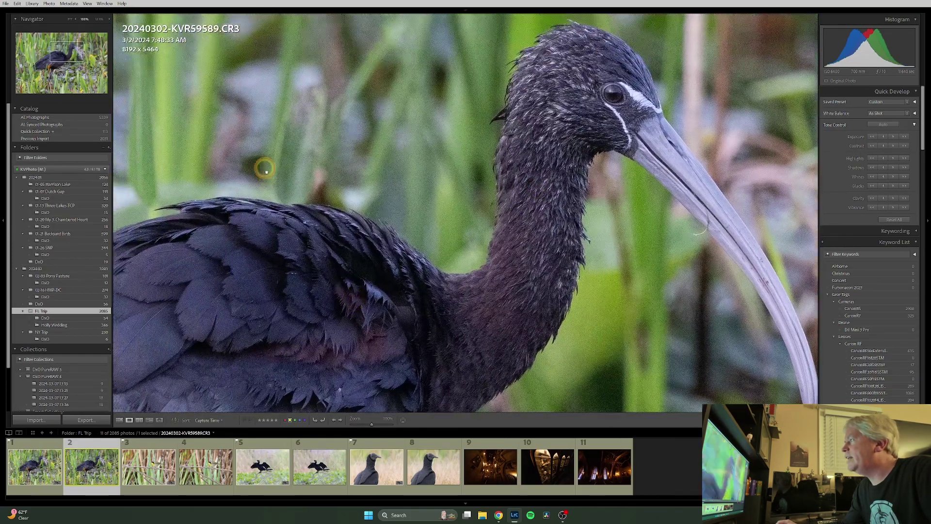
drag(233, 184, 206, 255)
drag(577, 263, 416, 192)
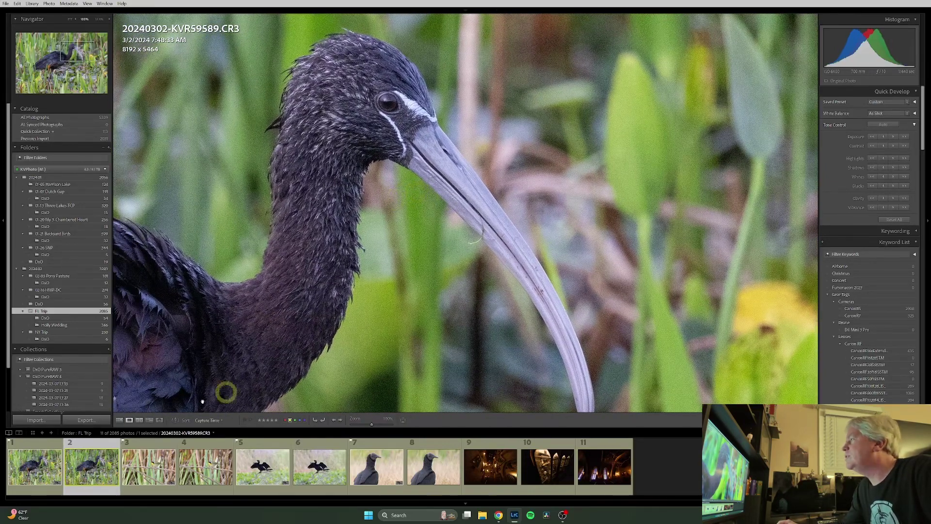
click(39, 463)
click(39, 463)
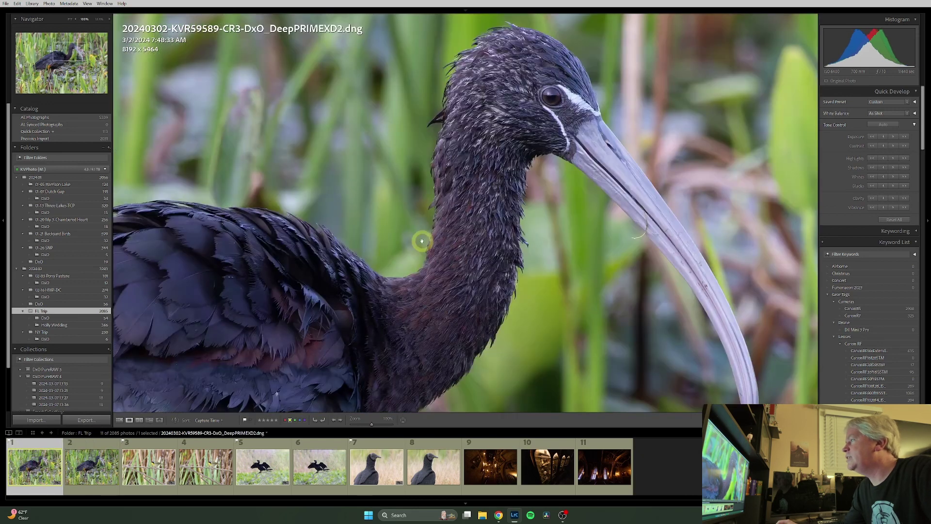
Examine the DNG's ibis head and bill at 100%, then fit the whole bird
drag(577, 197, 416, 204)
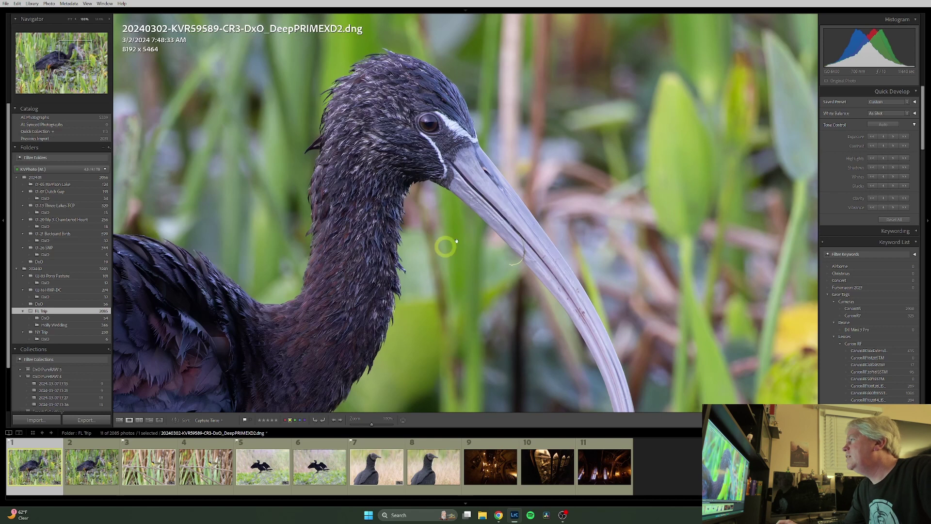
drag(465, 160, 440, 183)
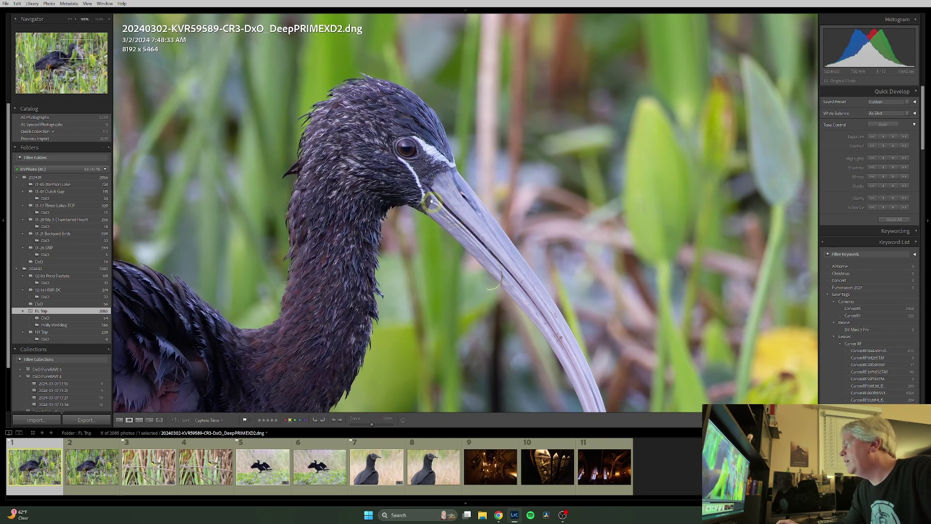
drag(455, 272, 416, 193)
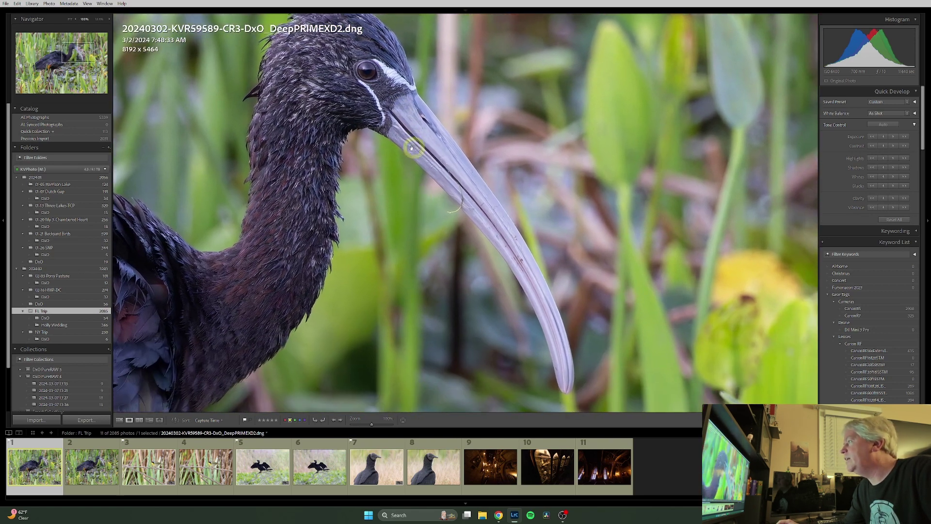
drag(298, 177, 304, 260)
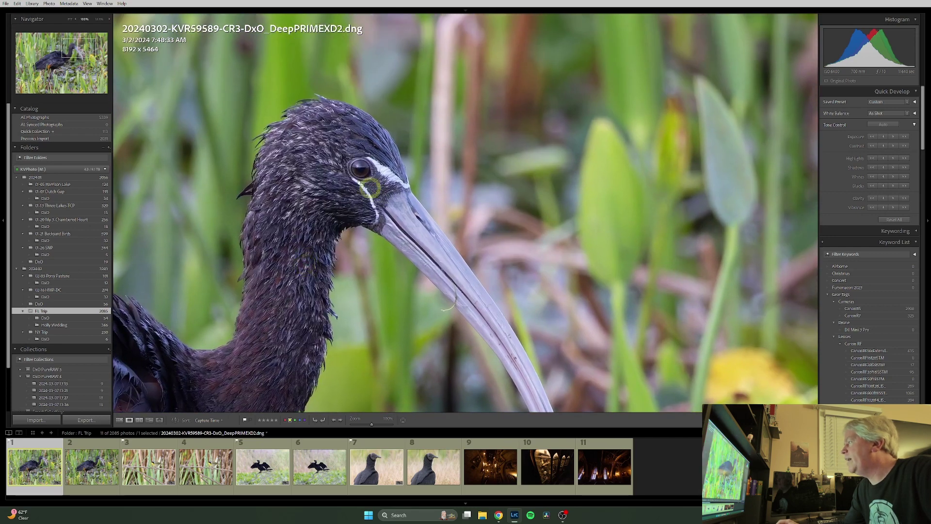
click(370, 188)
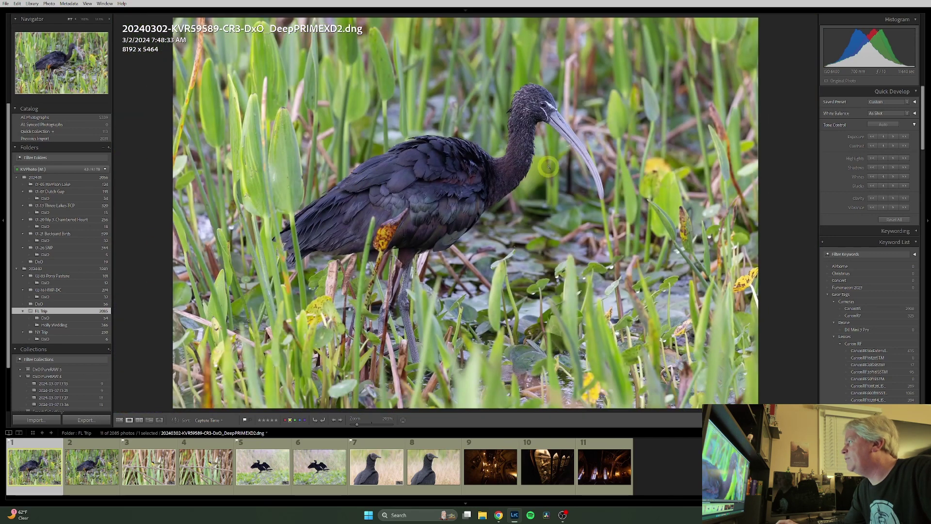
Re-zoom the DNG to 100%, checking background, neck and wing feathers, then return to Fit
click(529, 104)
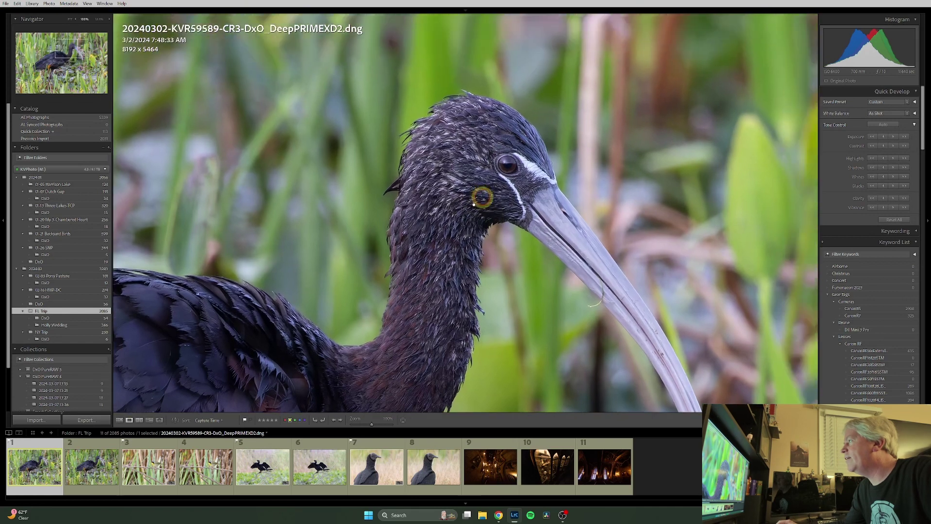
drag(473, 204, 392, 253)
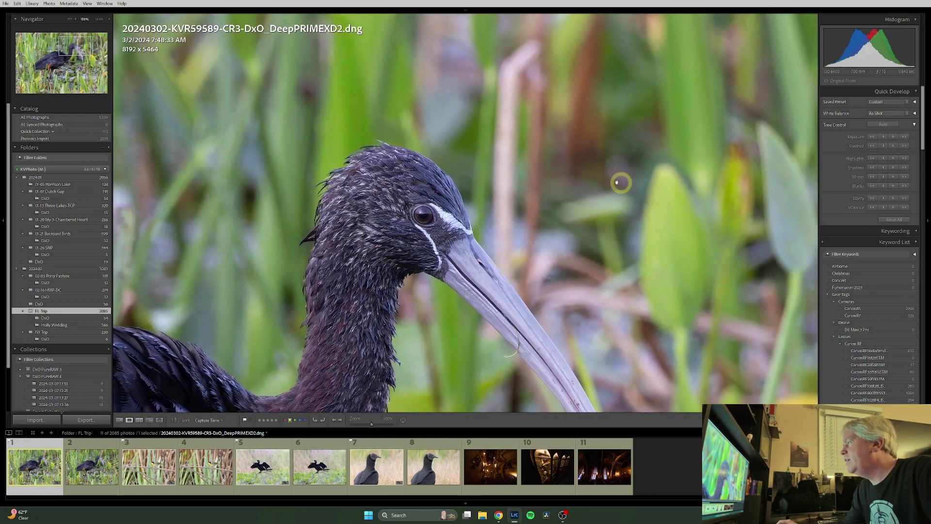
drag(434, 246, 426, 134)
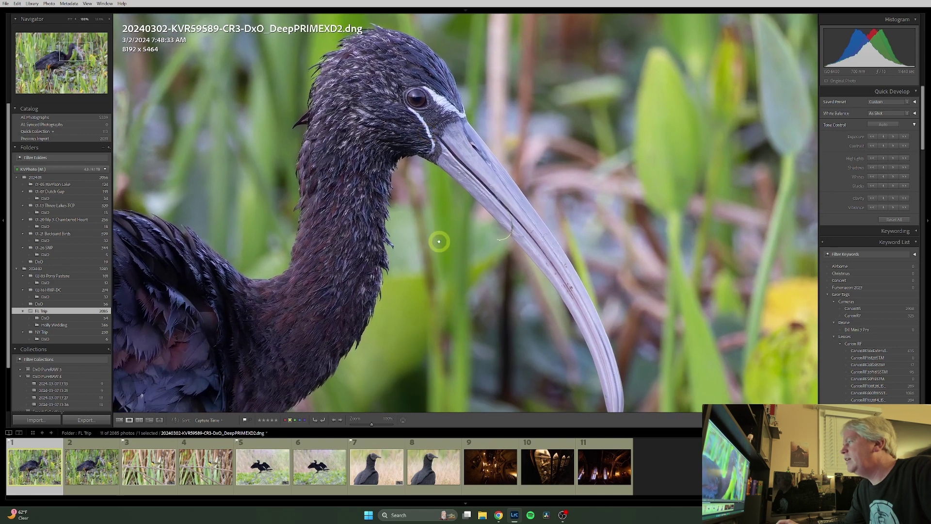
drag(439, 242, 553, 231)
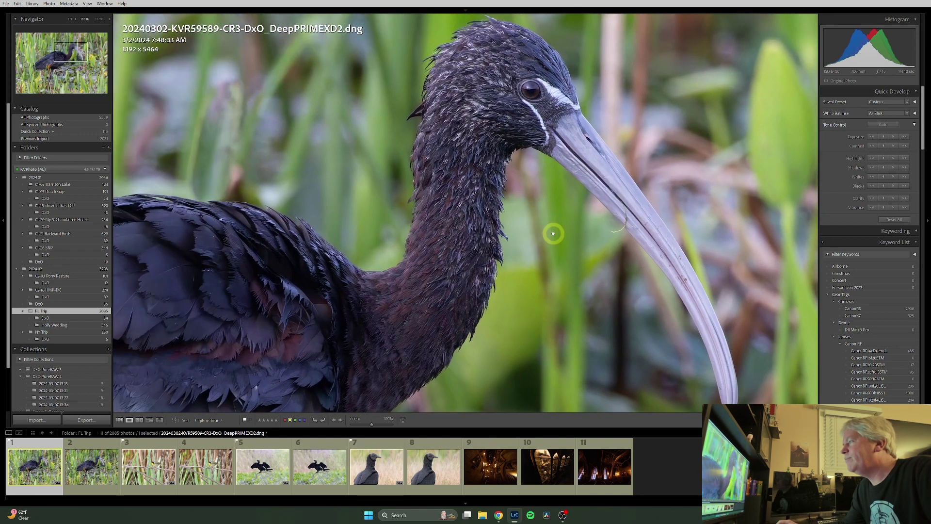
click(474, 224)
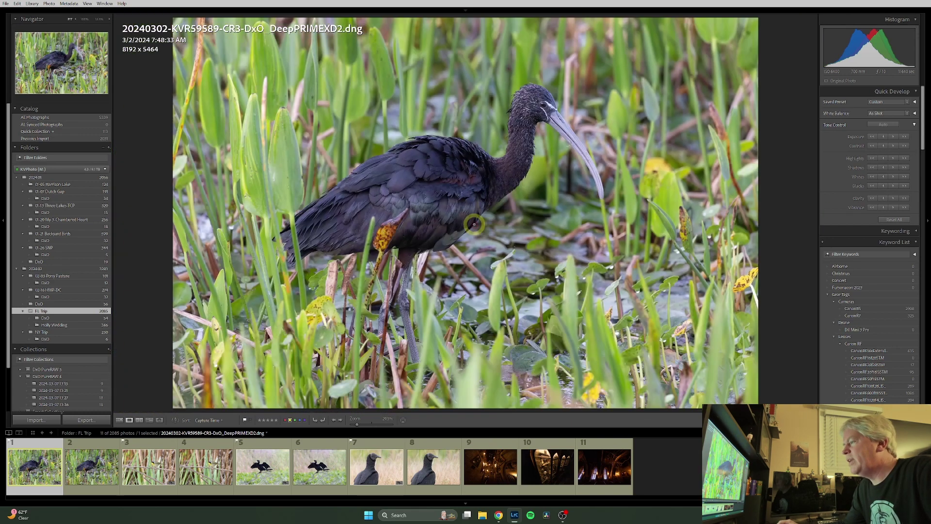
Inspect the warbler raw at 100% across its head and body
click(206, 474)
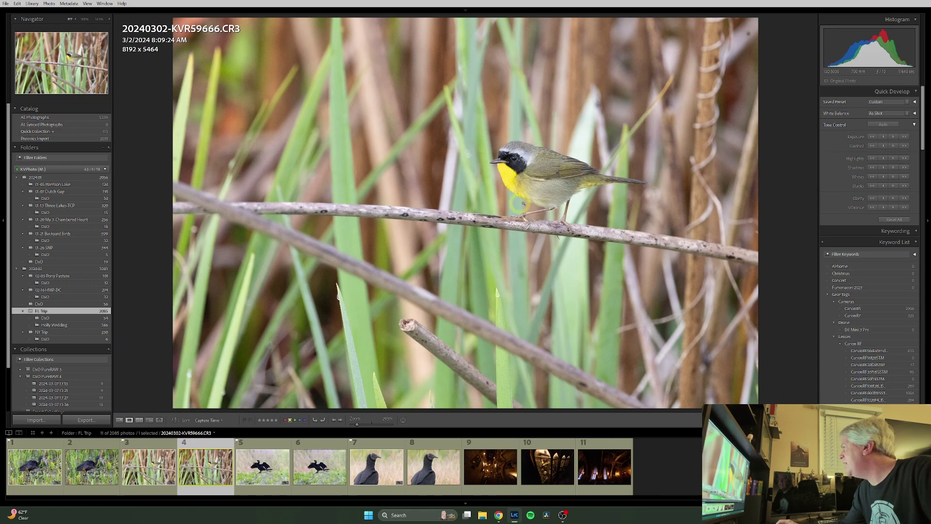
click(516, 155)
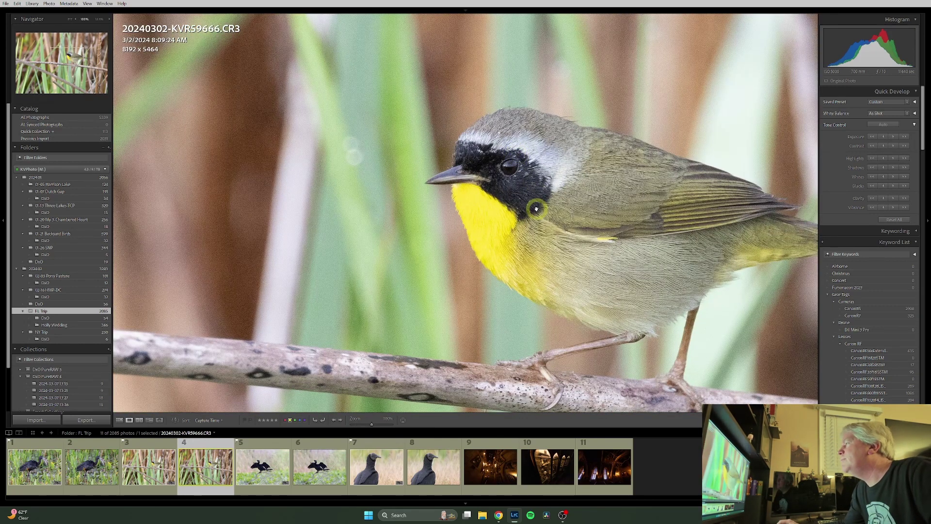
drag(501, 244, 276, 156)
drag(516, 230, 508, 247)
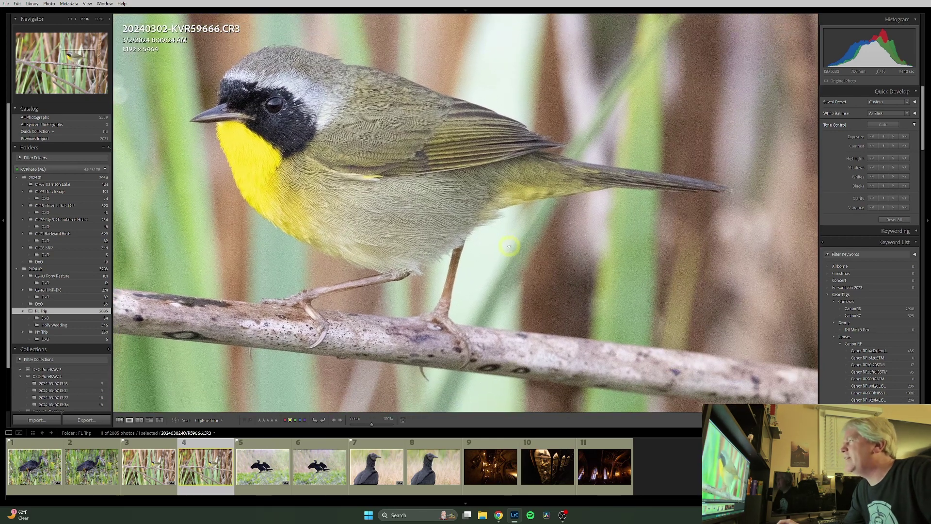
drag(393, 214, 420, 253)
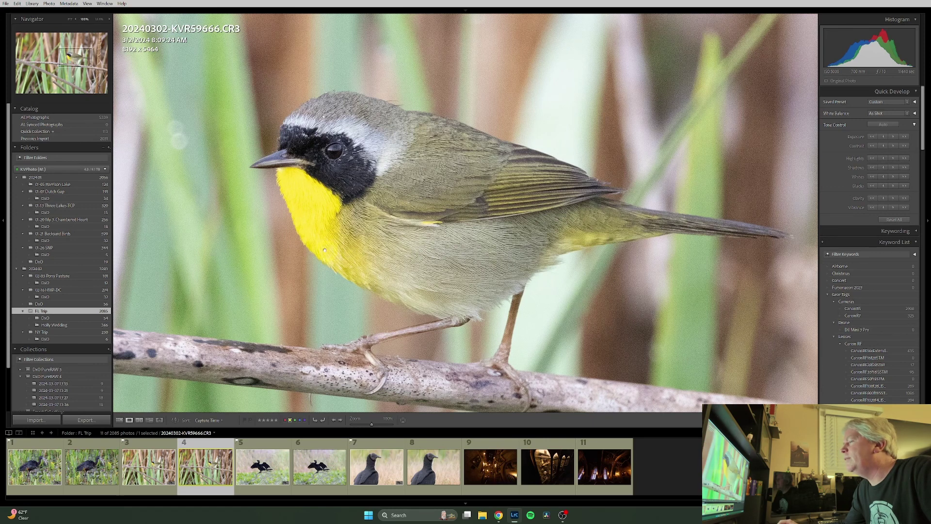
drag(324, 249, 385, 227)
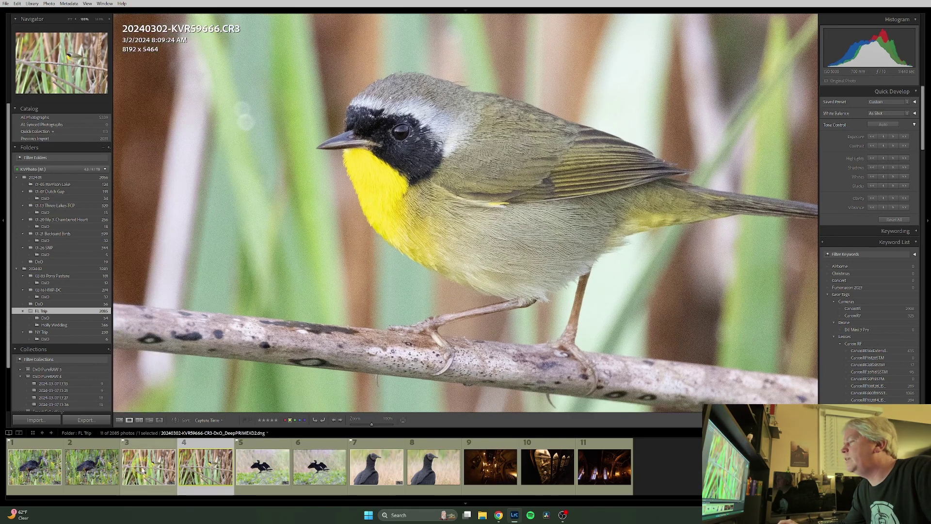
Inspect the warbler's DeepPRIME XD2 DNG at 100%, fit it, then select the anhinga raw
click(143, 469)
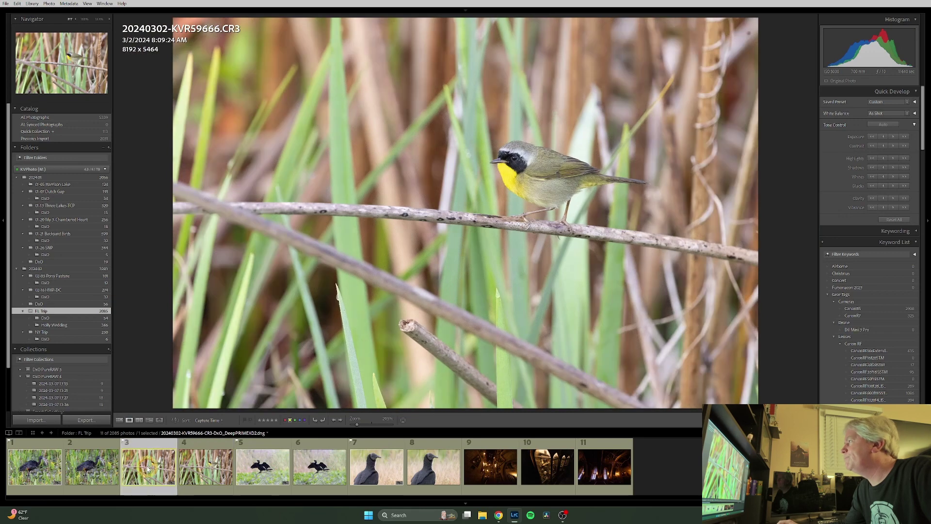
click(394, 231)
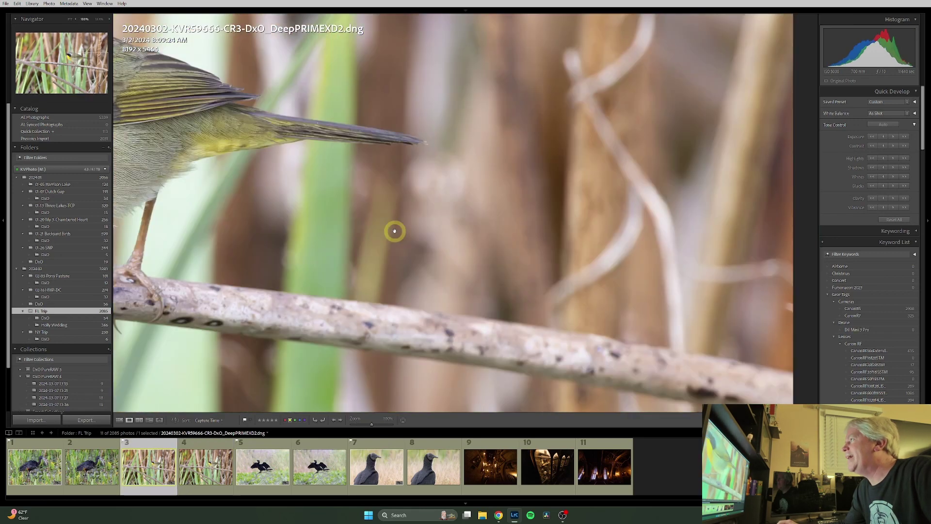
drag(395, 231, 692, 283)
drag(512, 165, 209, 197)
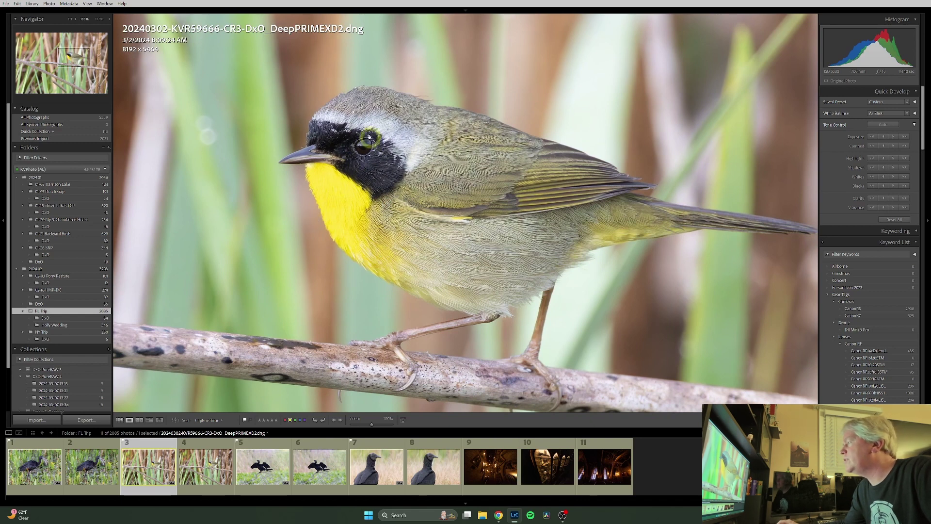
drag(422, 244, 391, 189)
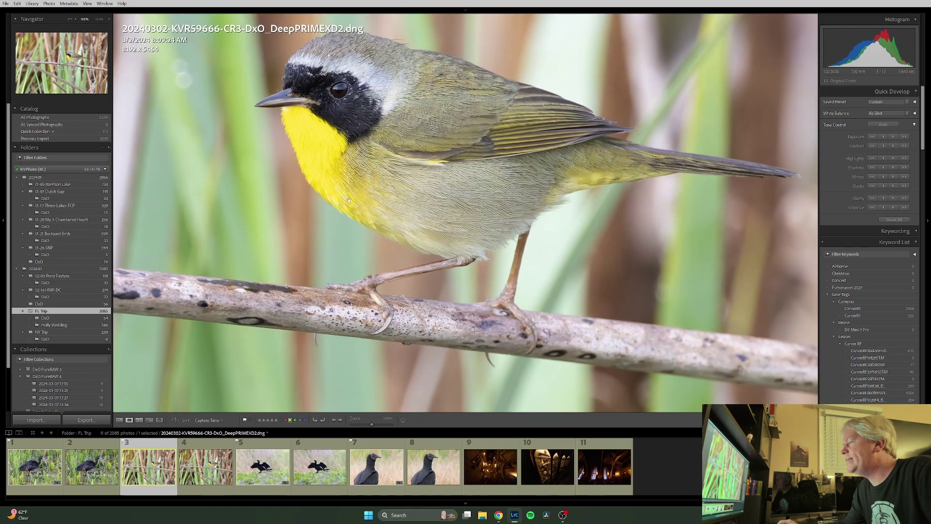
click(371, 191)
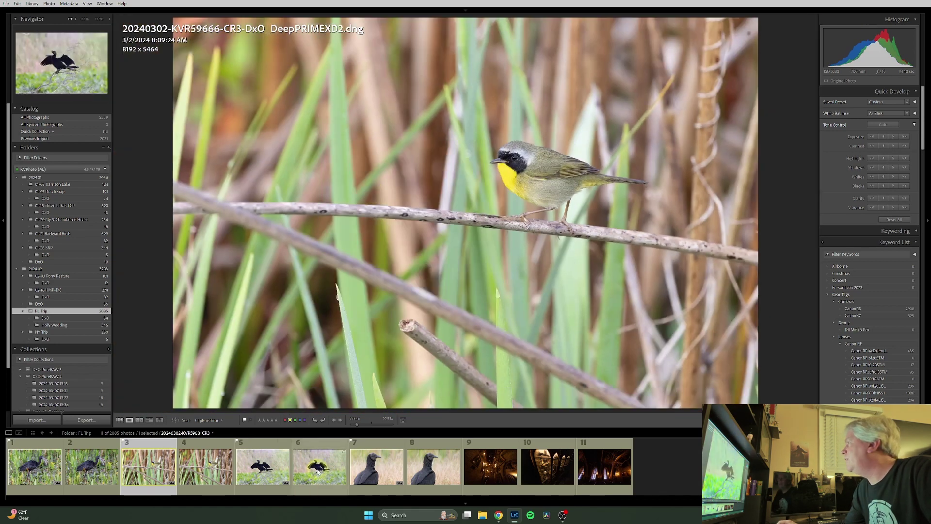
click(318, 470)
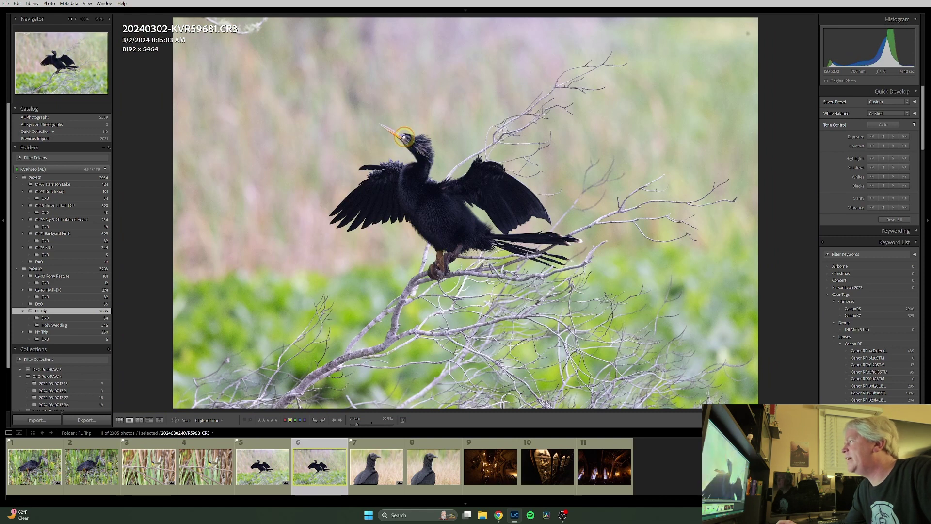
Compare the anhinga CR3 and DeepPRIME XD2 DNG at 100%
click(405, 137)
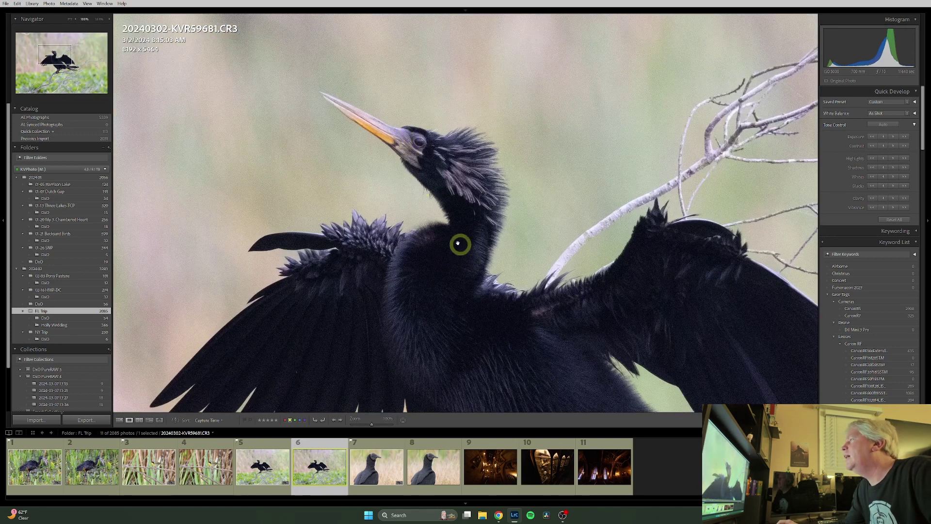
drag(460, 247, 431, 266)
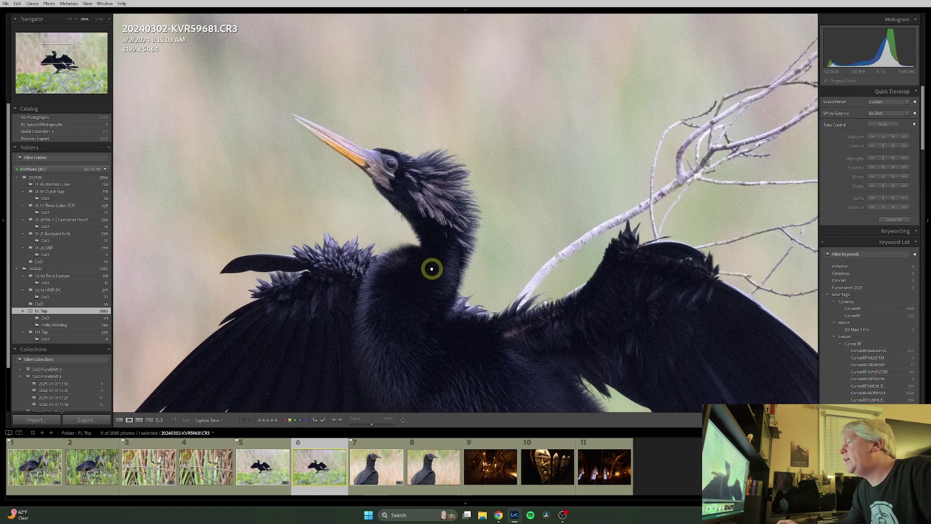
click(261, 472)
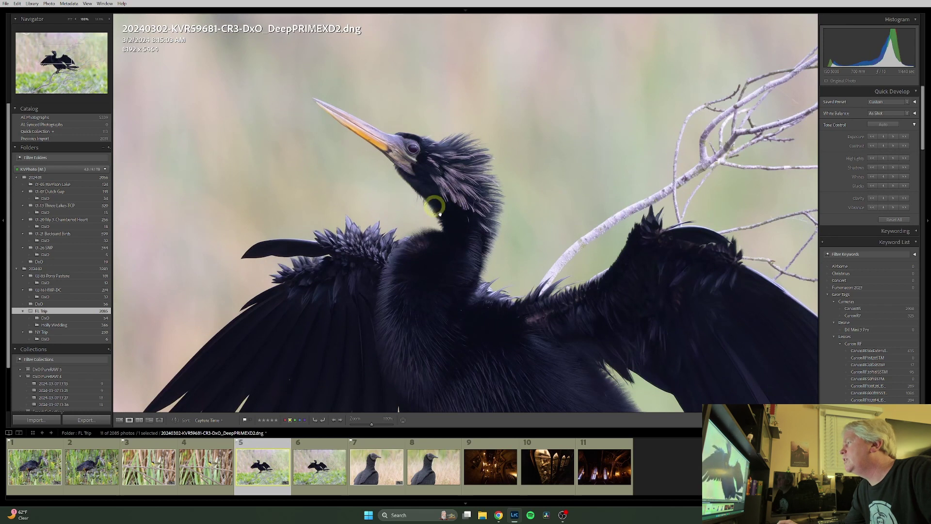
scroll(434, 209, down, 3)
scroll(436, 185, down, 2)
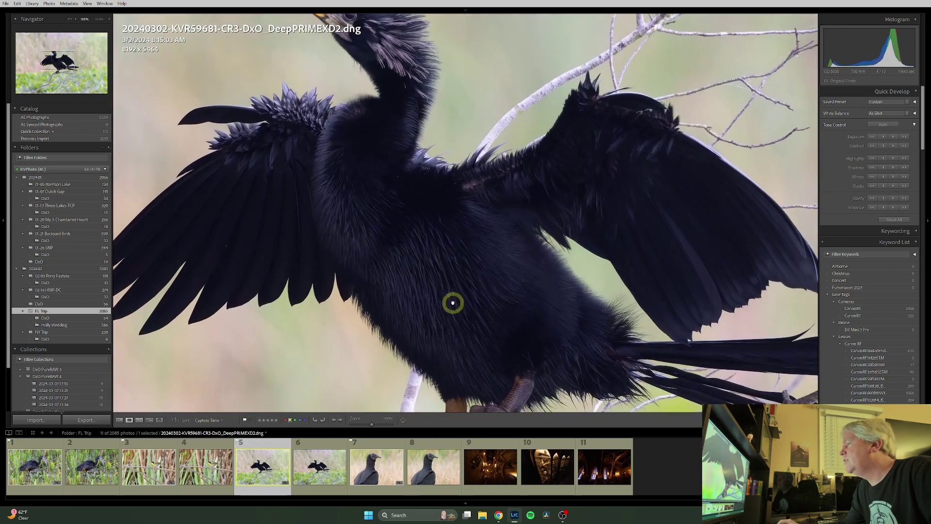
scroll(453, 304, down, 3)
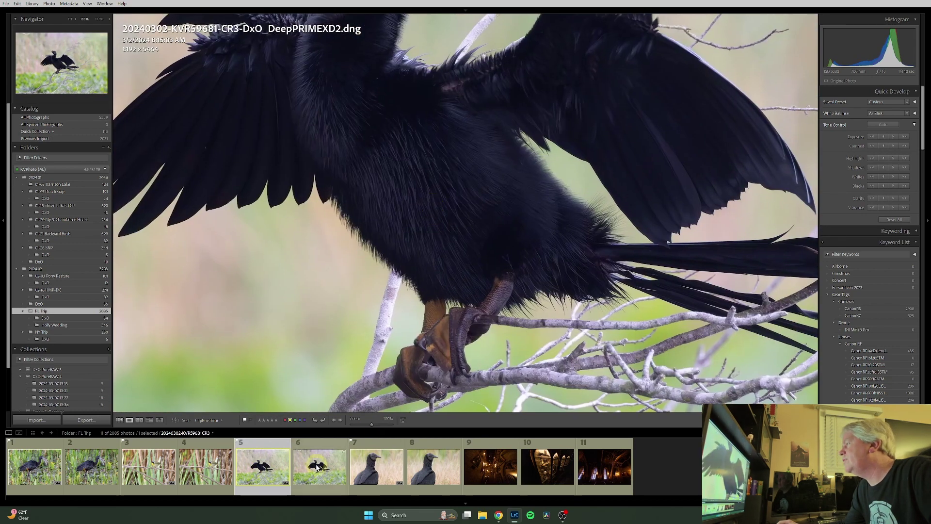
click(346, 465)
click(475, 228)
scroll(474, 221, down, 5)
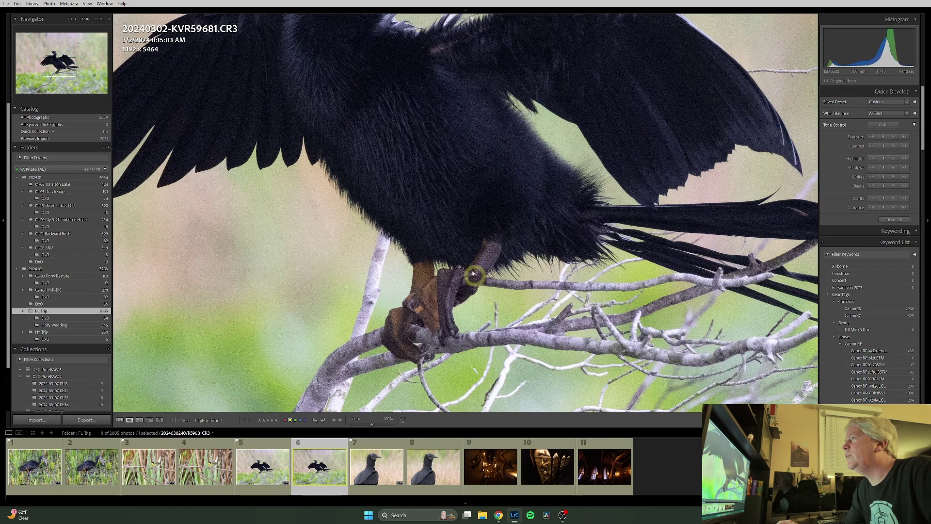
View the anhinga CR3 at 200%, checking feet, body, wing feathers and head
click(110, 20)
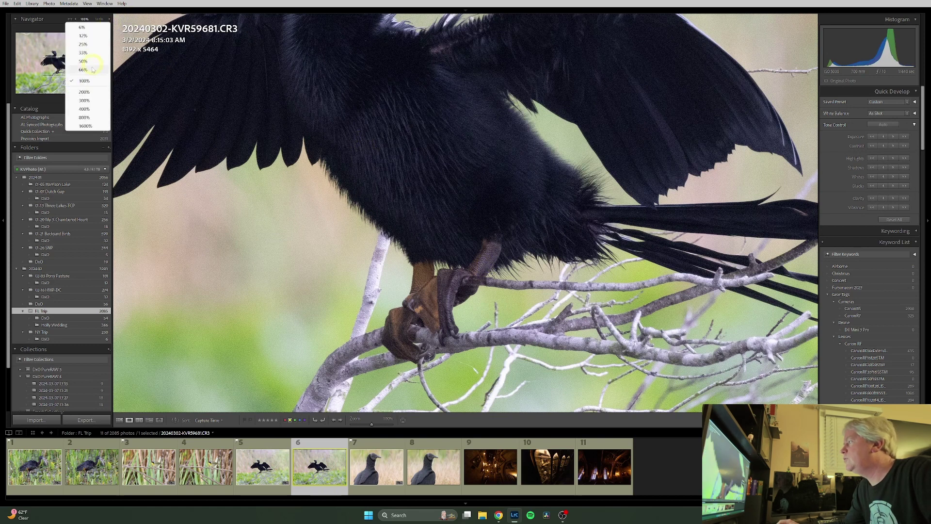
click(92, 90)
drag(417, 335, 387, 210)
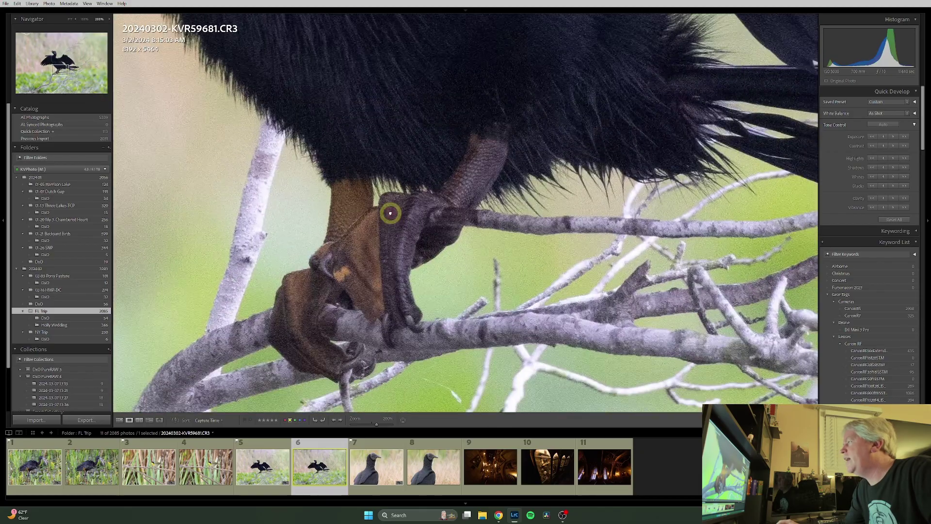
drag(355, 119, 401, 253)
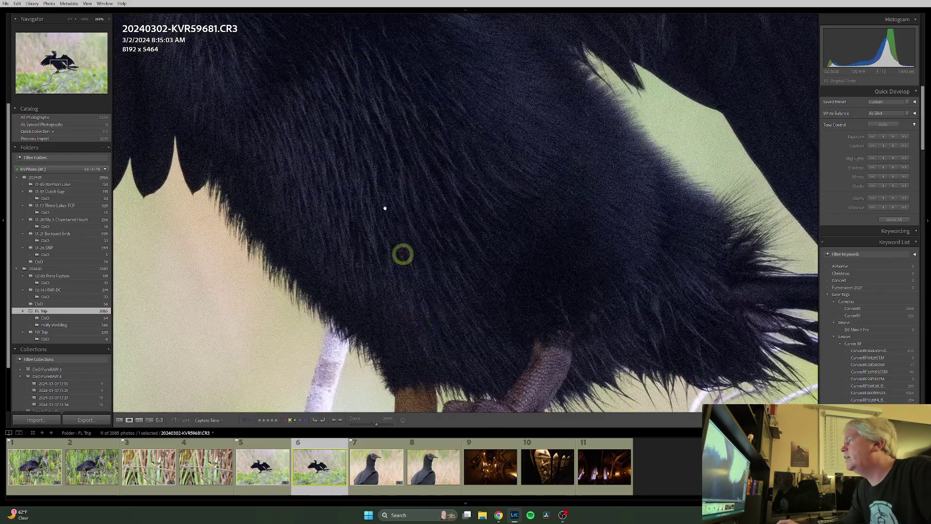
drag(383, 73, 382, 278)
drag(281, 83, 353, 287)
drag(346, 89, 356, 216)
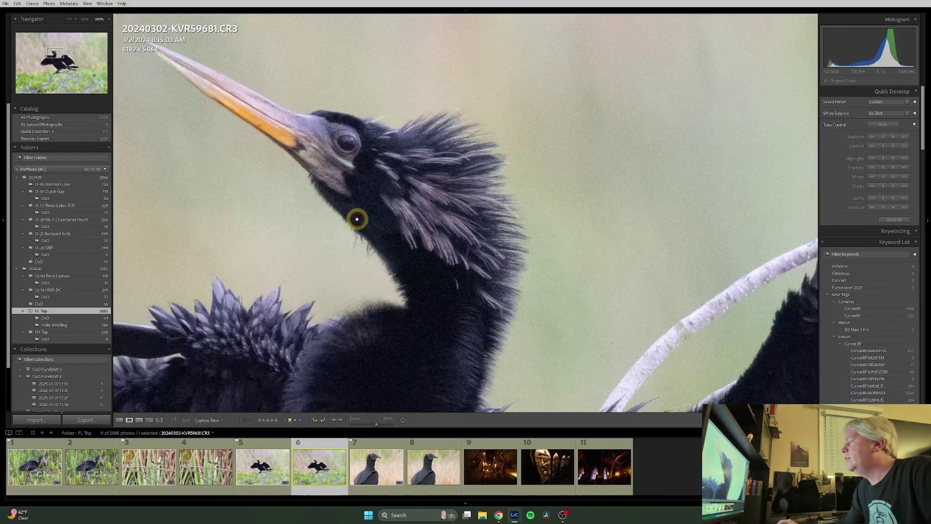
Check the DNG's feet, neck, head and beak at 200%, then fit the whole anhinga
click(266, 470)
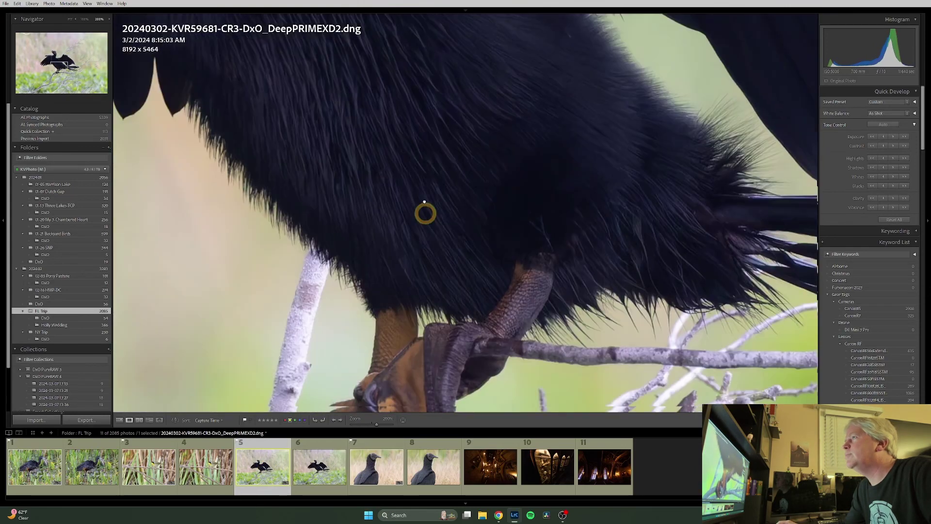
drag(425, 214, 429, 291)
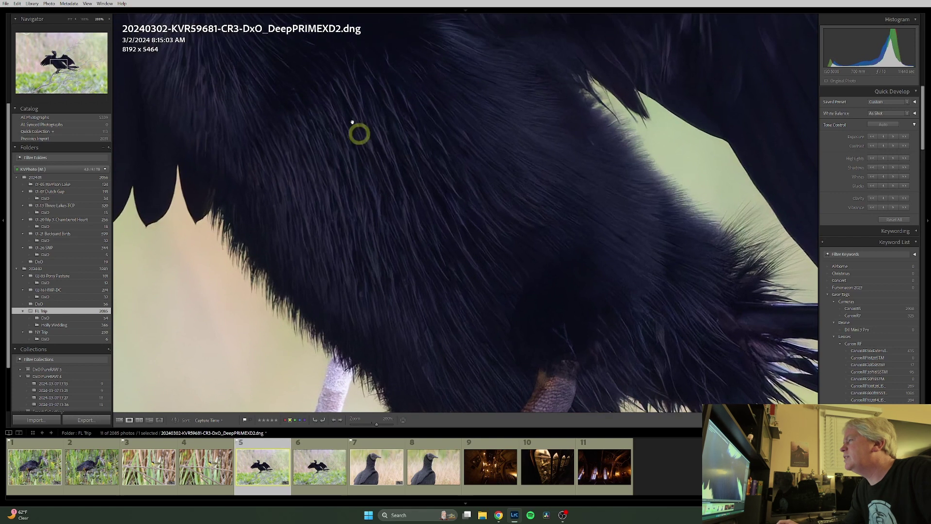
drag(357, 133, 385, 255)
drag(296, 126, 347, 281)
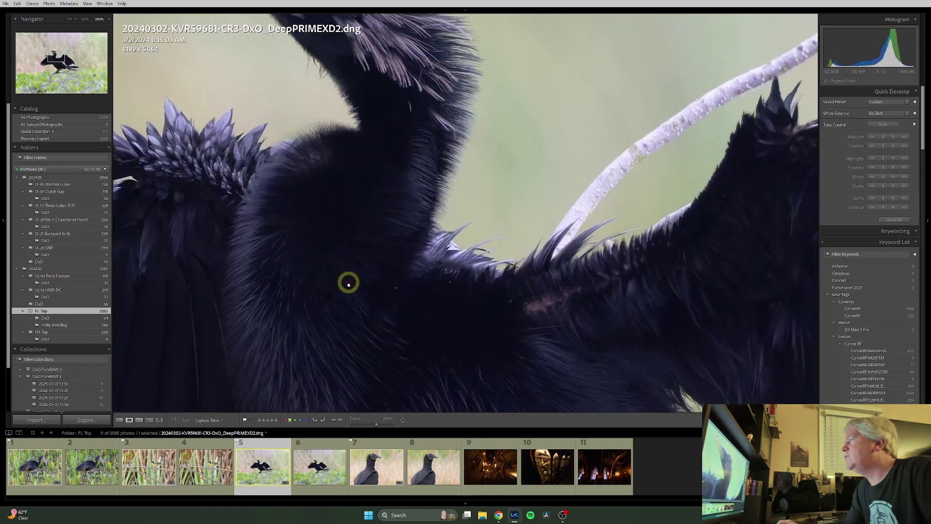
drag(345, 126, 402, 325)
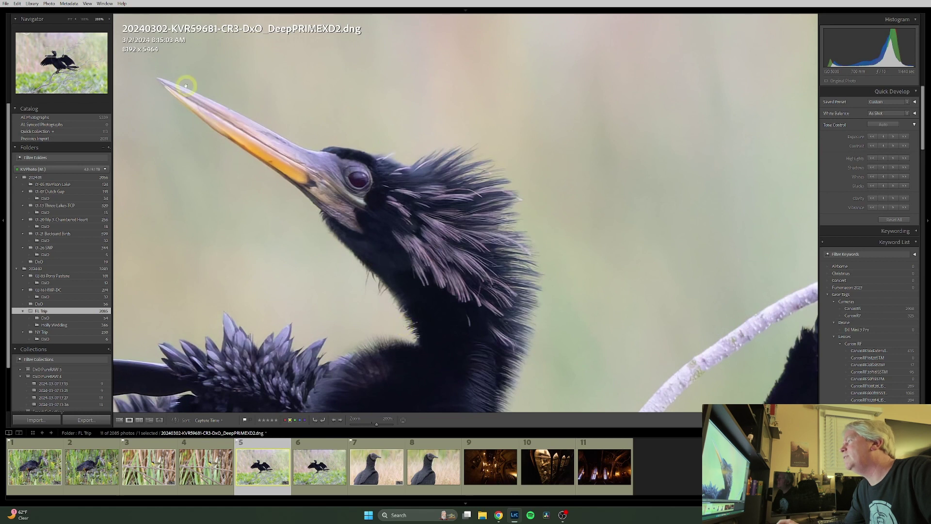
drag(458, 305, 470, 284)
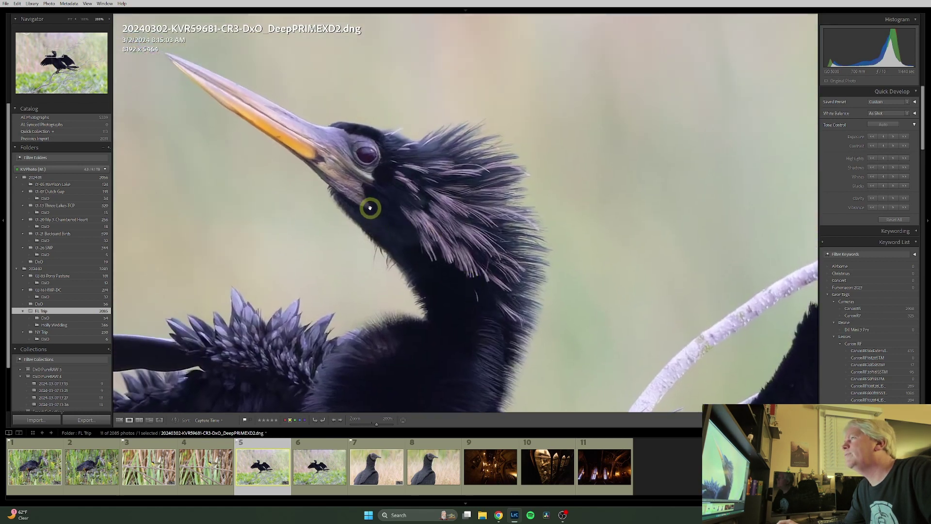
click(71, 20)
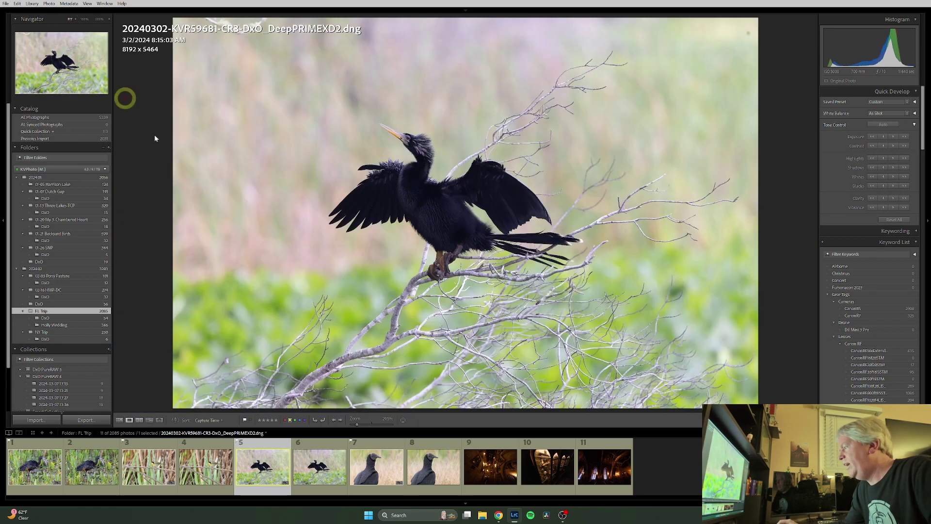
Open the black vulture CR3, check its eye at 200%, then fit the photo
click(429, 471)
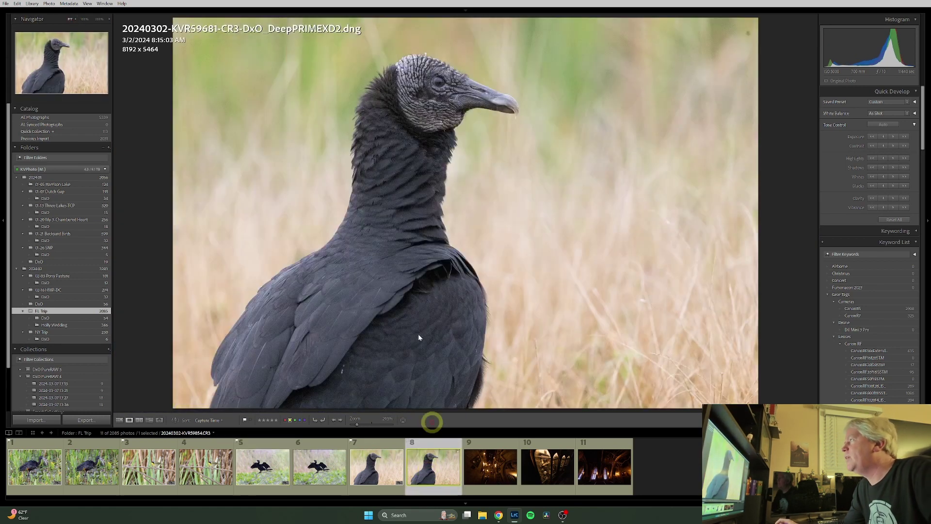
click(443, 96)
drag(460, 98, 431, 243)
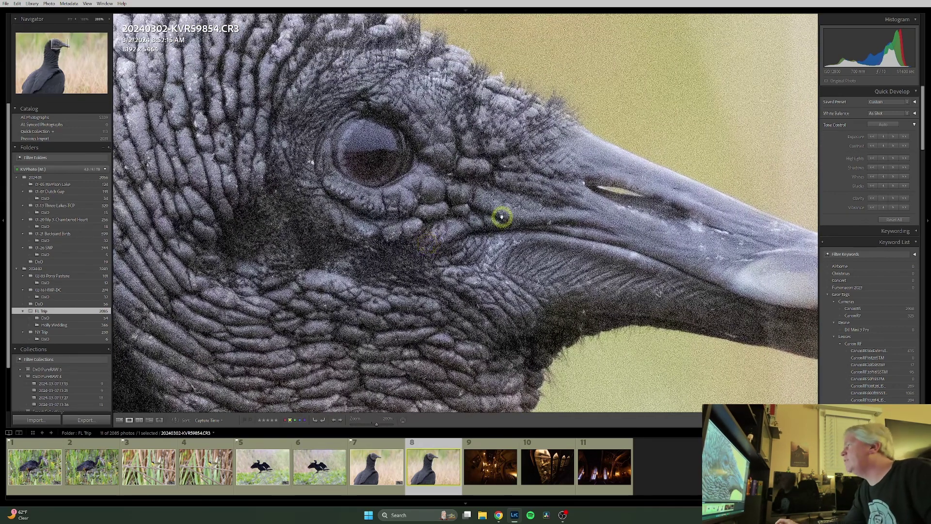
click(386, 197)
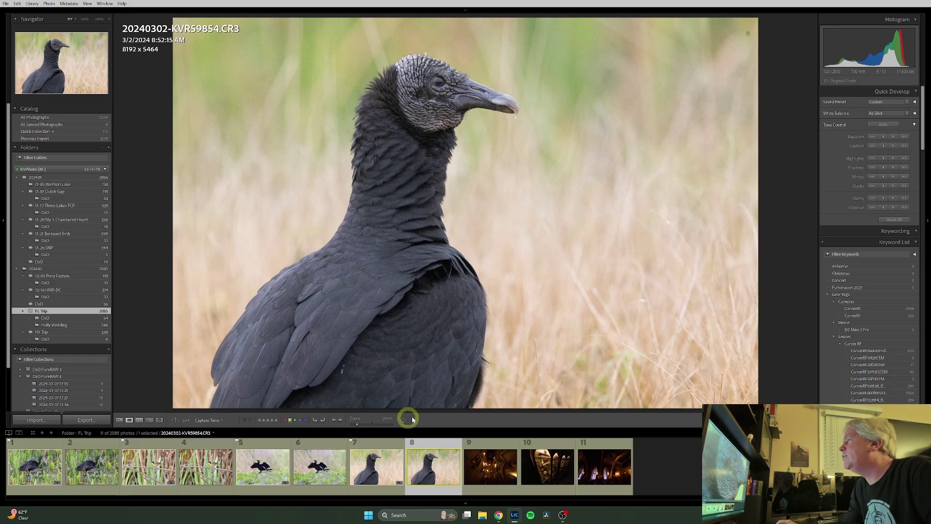
Re-zoom to 200% over the vulture's wrinkled facial skin, then return to Fit
click(423, 92)
drag(409, 235, 316, 249)
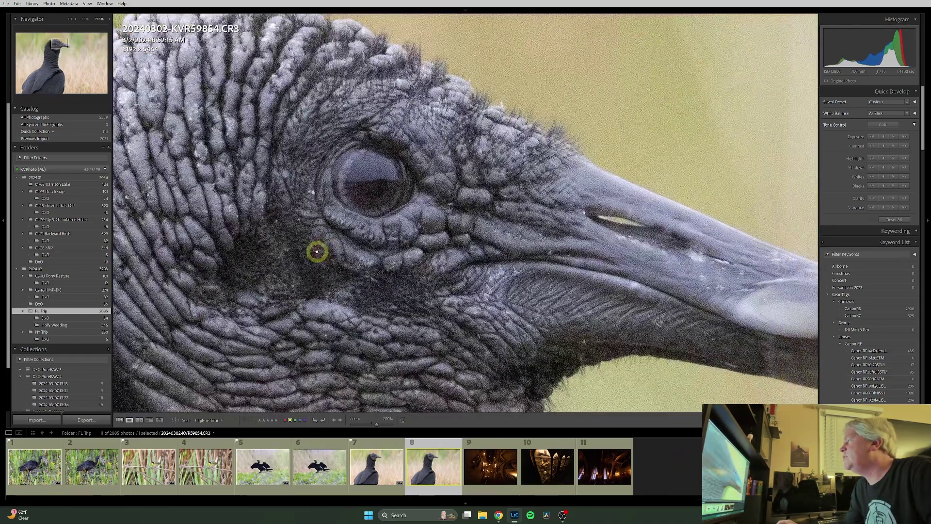
drag(554, 287, 631, 260)
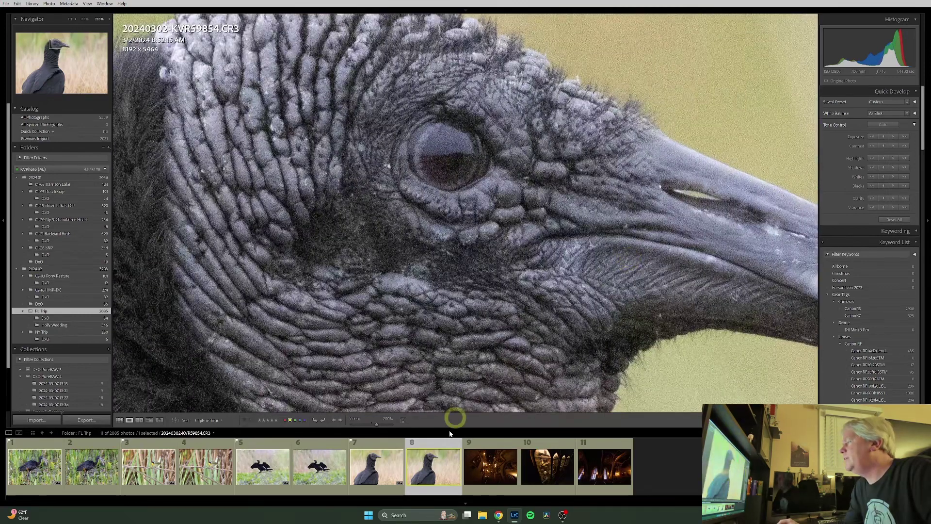
click(438, 289)
Show the vulture's DeepPRIME XD2 DNG at 200% across the eye and head
click(374, 475)
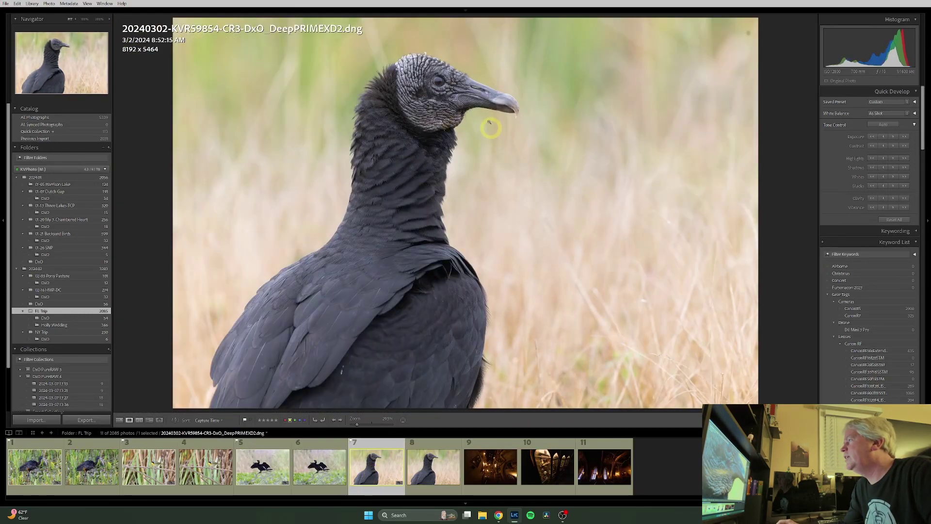
click(442, 87)
drag(468, 137, 461, 225)
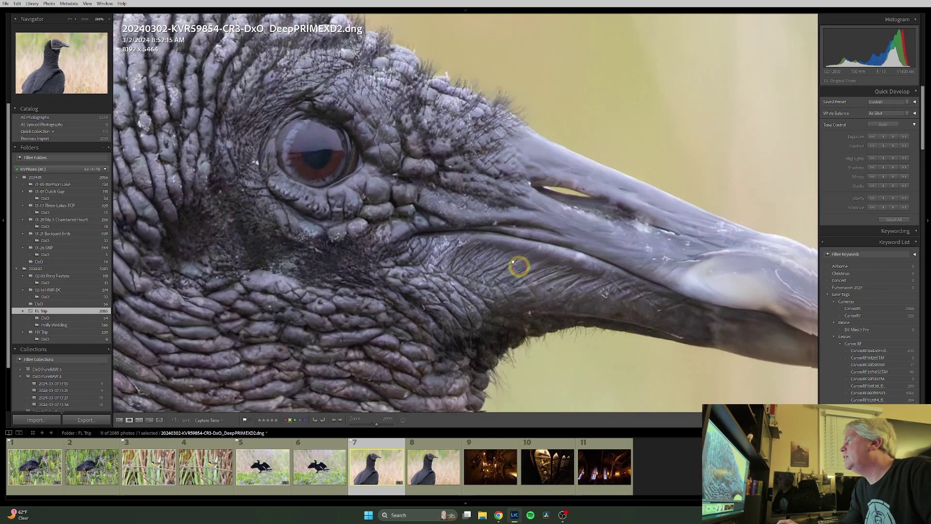
drag(513, 262, 638, 297)
drag(329, 218, 333, 150)
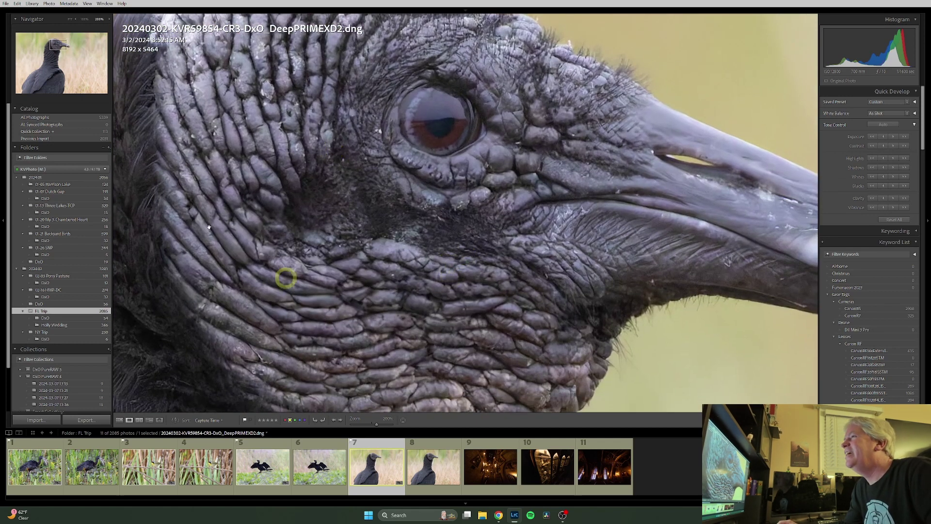
Switch the Navigator to 100% to see the head, then fit the whole vulture
click(85, 20)
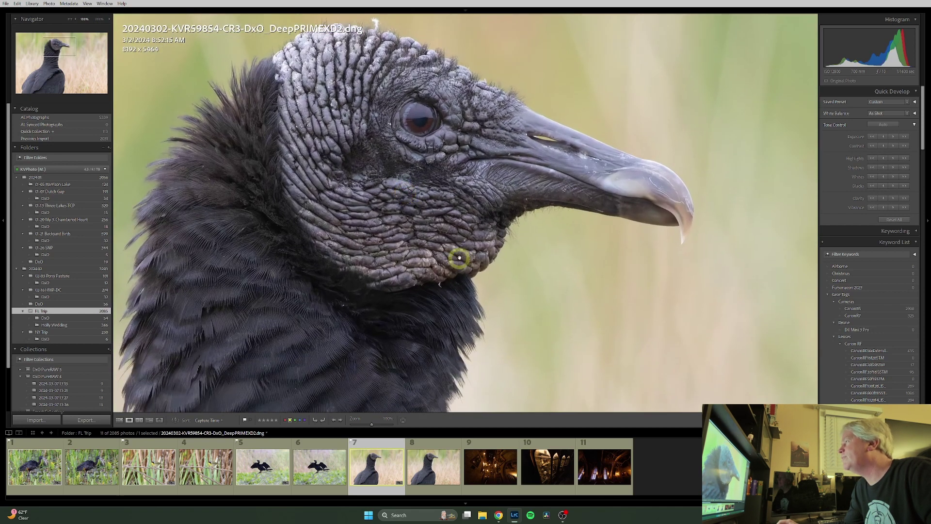
drag(487, 186, 484, 219)
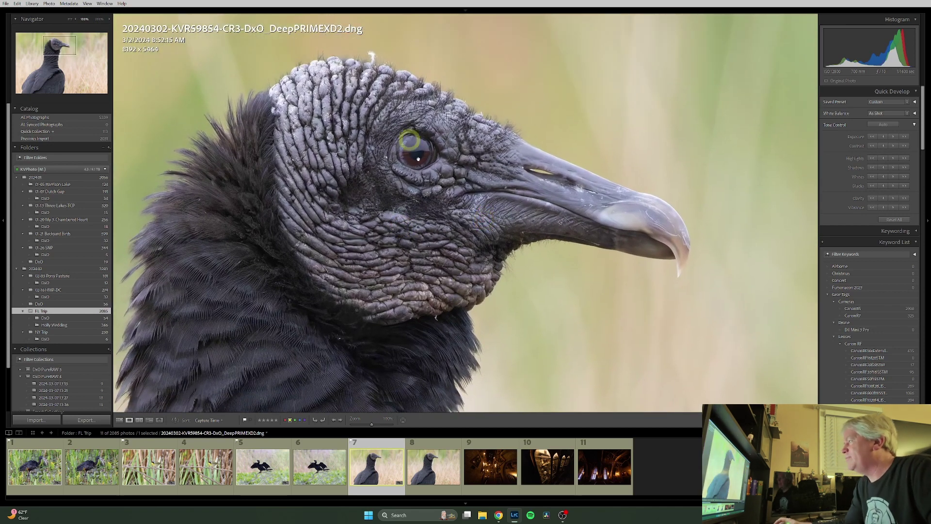
click(512, 250)
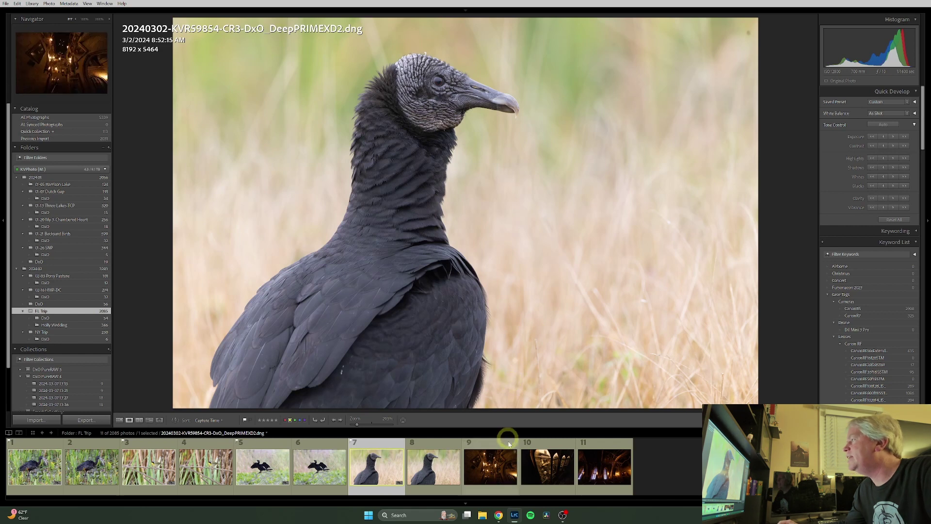
click(491, 468)
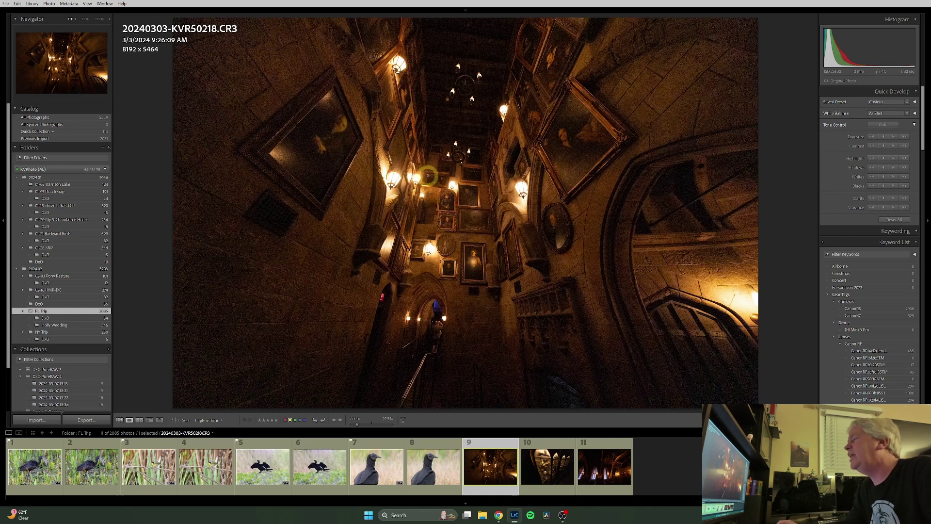
click(332, 140)
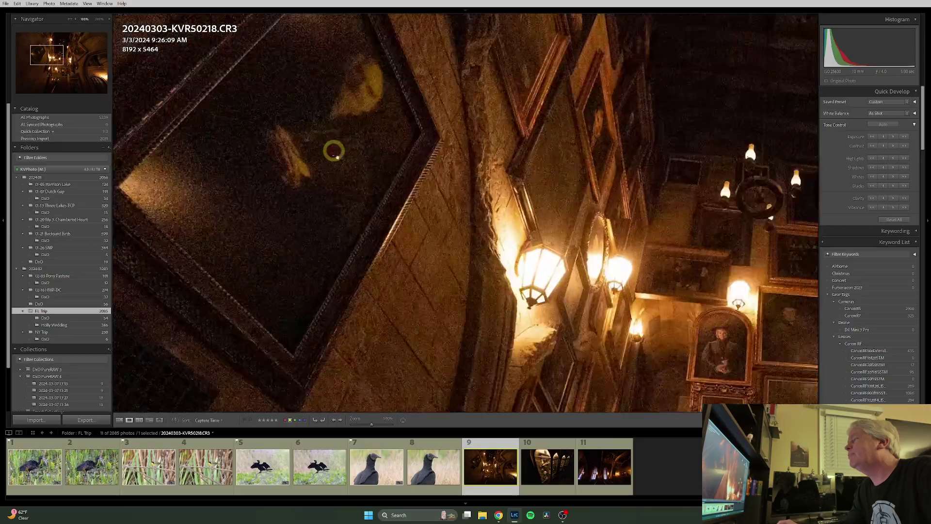
drag(374, 144, 337, 216)
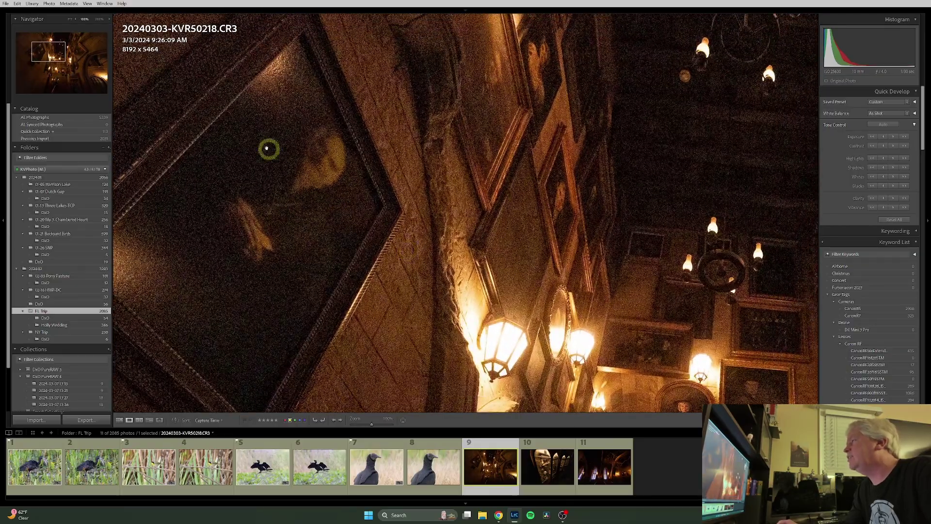
drag(555, 255, 417, 192)
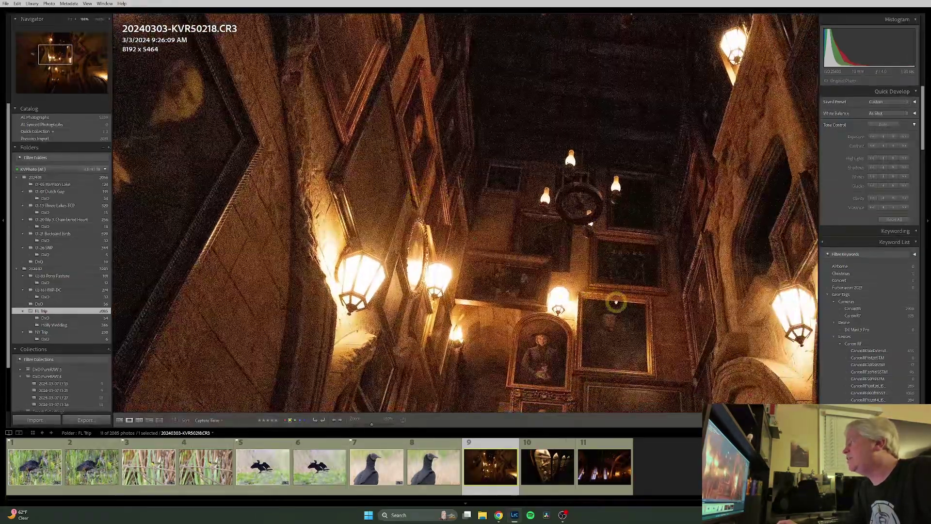
drag(617, 302, 461, 232)
drag(557, 212, 424, 225)
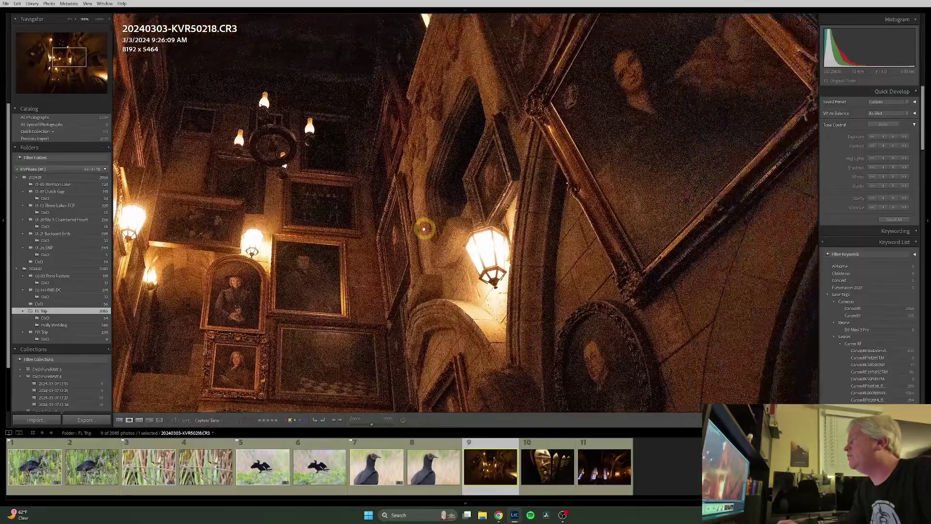
drag(514, 167, 373, 328)
click(383, 302)
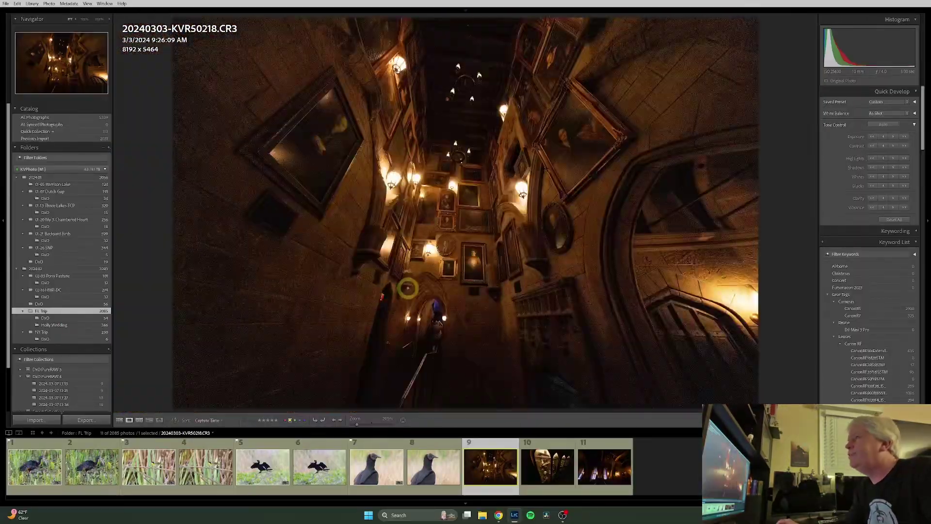
click(6, 4)
Send the castle hall raw to DxO PureRAW 4 via Plug-in Extras and continue the free trial
mouse_move(56, 166)
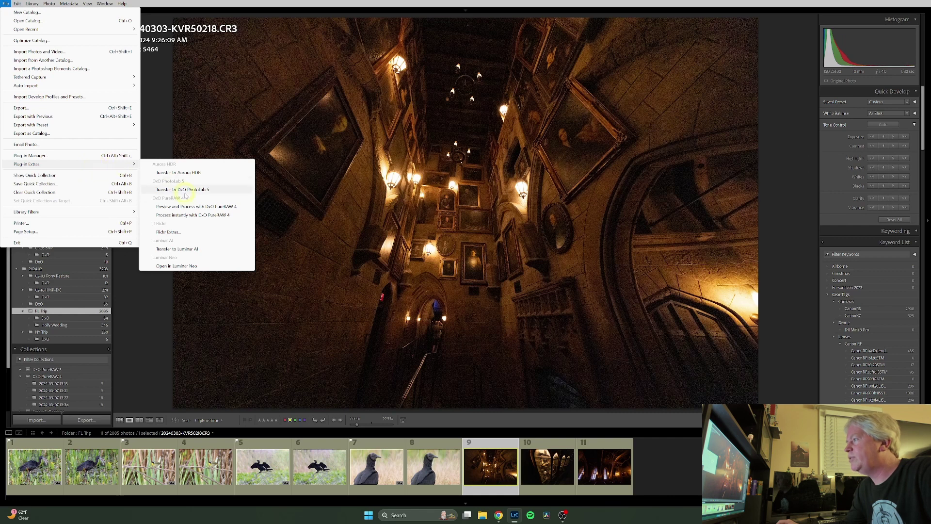
click(212, 208)
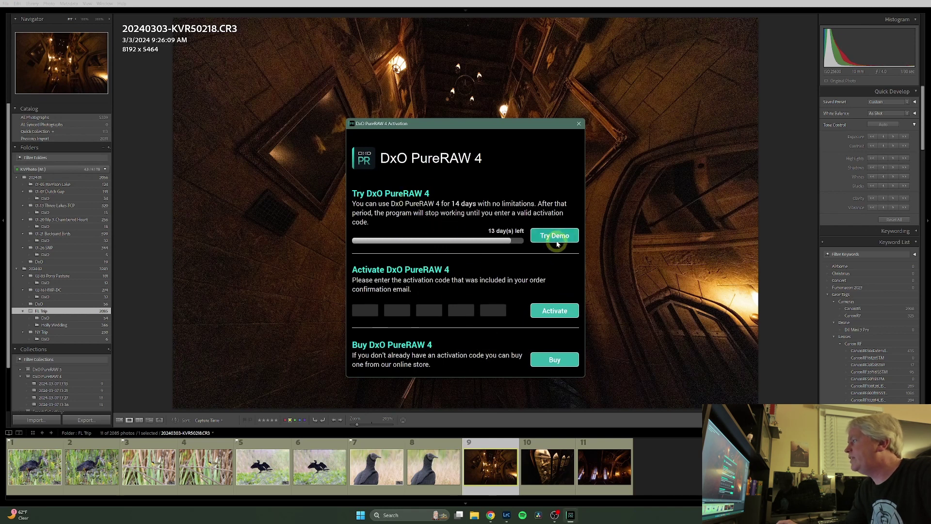
click(554, 236)
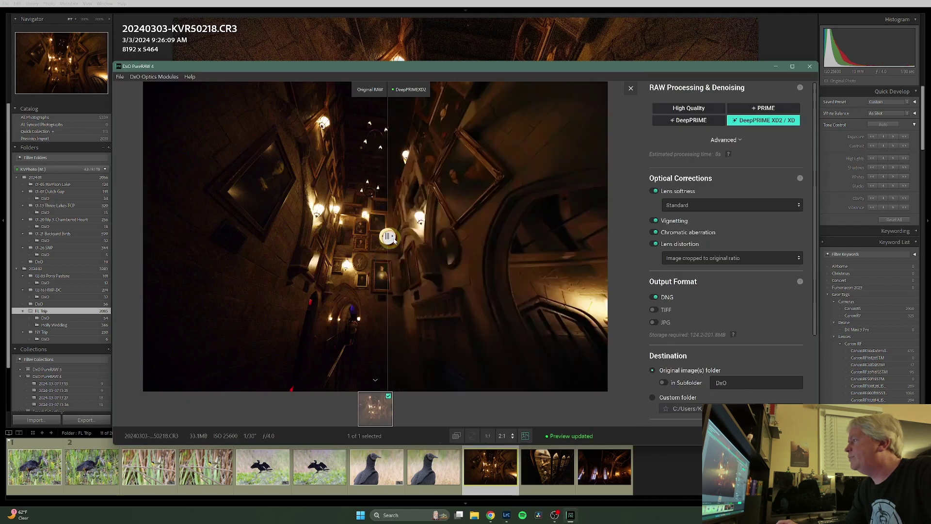
Widen the original side and view the wall lamp and portraits at 1:1
drag(383, 236, 616, 250)
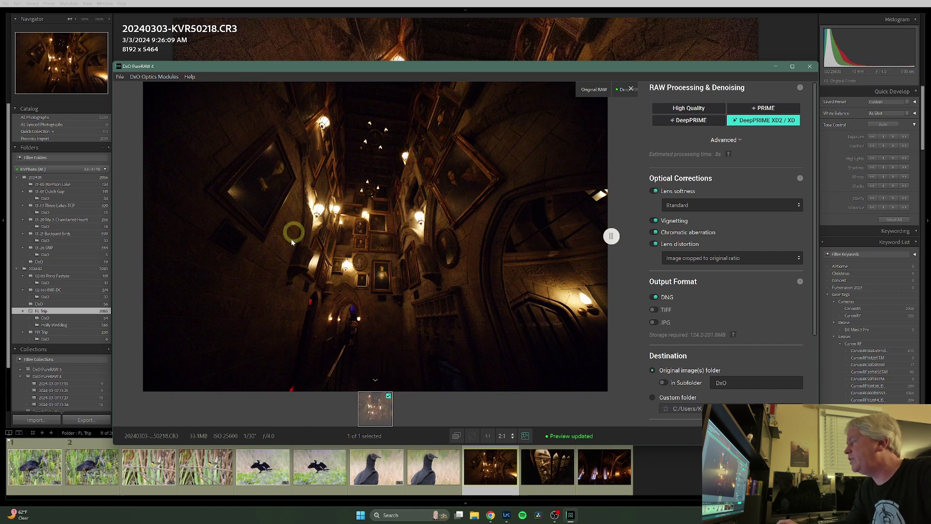
click(487, 438)
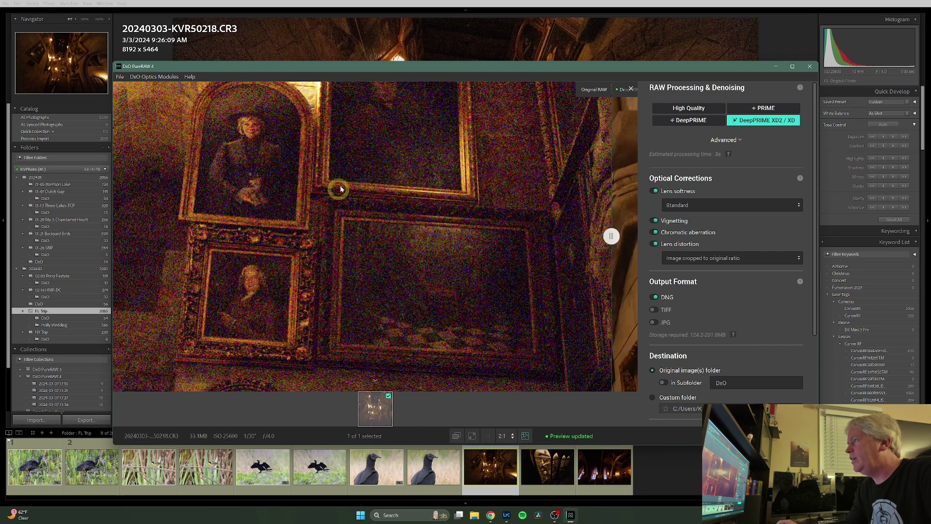
drag(343, 173, 349, 246)
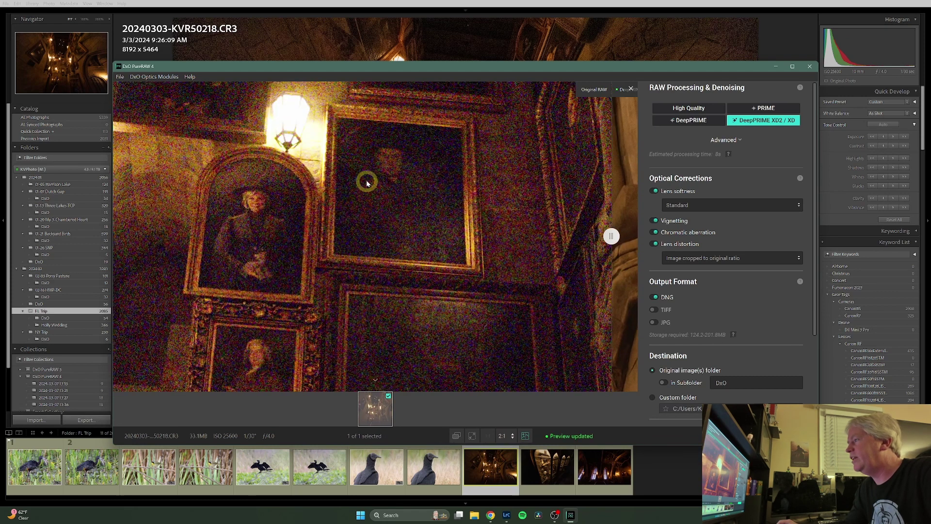
drag(367, 182, 363, 208)
drag(370, 286, 349, 229)
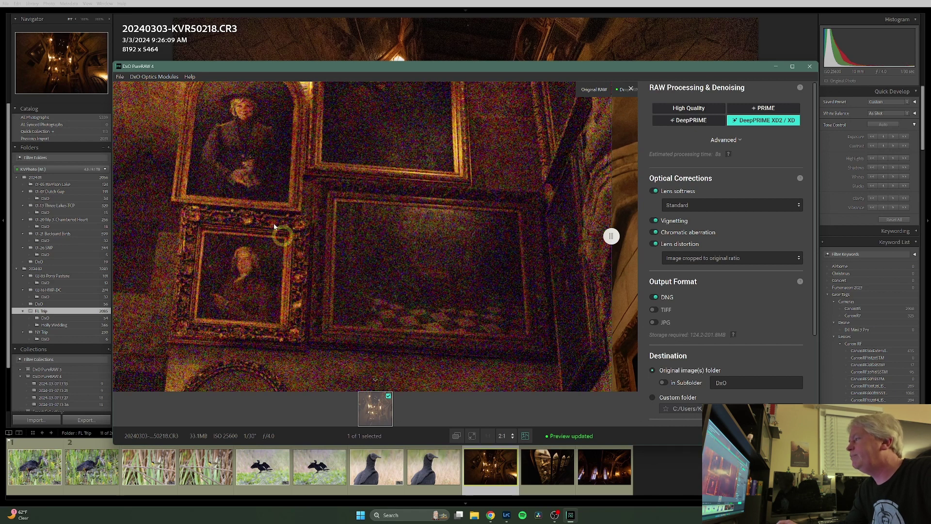
drag(330, 172, 338, 231)
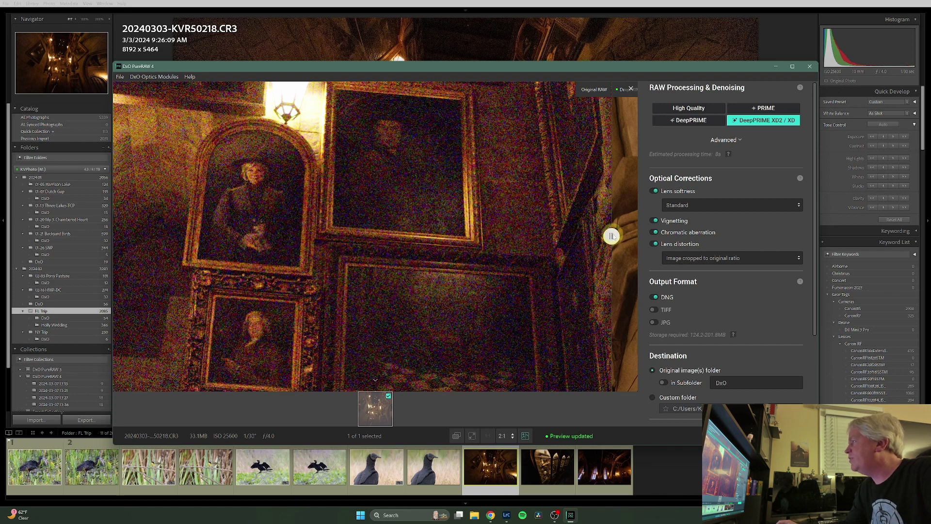
Sweep the before/after divider to compare the noisy original with DeepPRIME XD2
drag(612, 236, 116, 235)
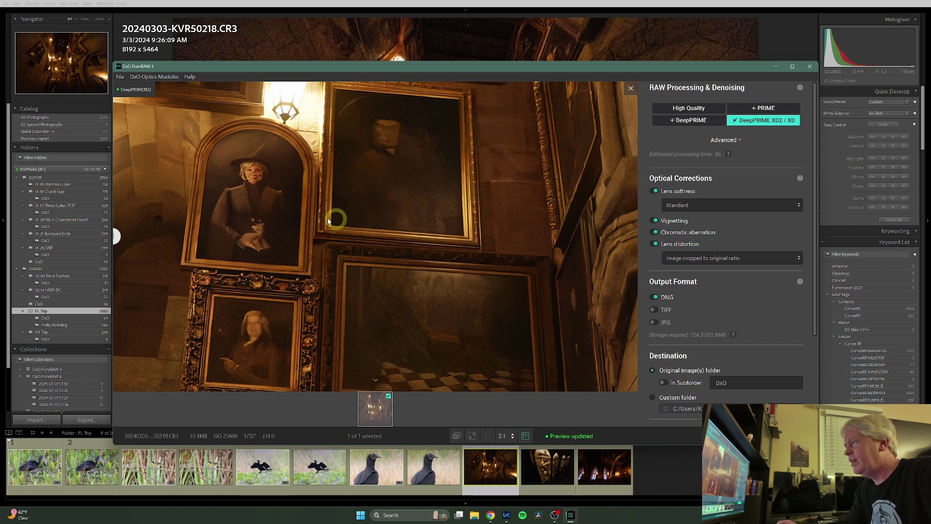
drag(116, 235, 609, 236)
drag(612, 278, 116, 257)
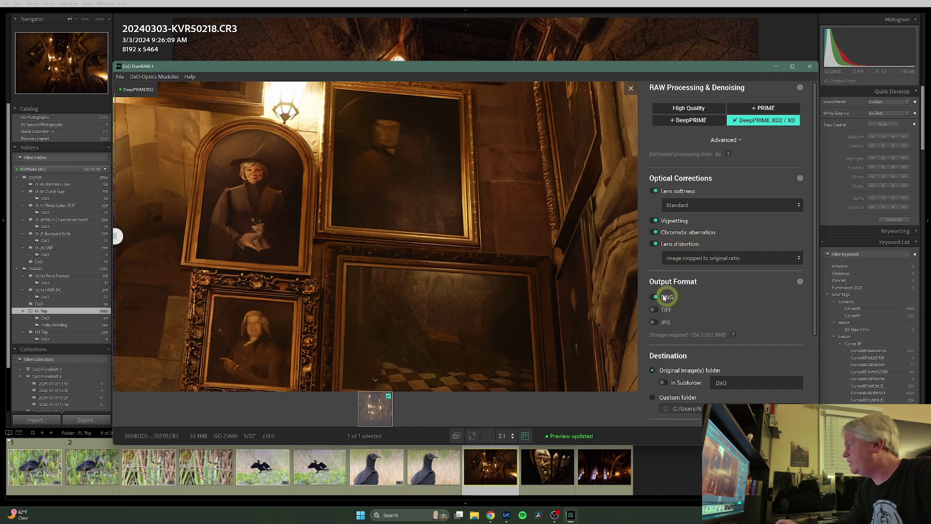
Output the castle raw's DNG into a DxO subfolder and process it
scroll(751, 293, down, 2)
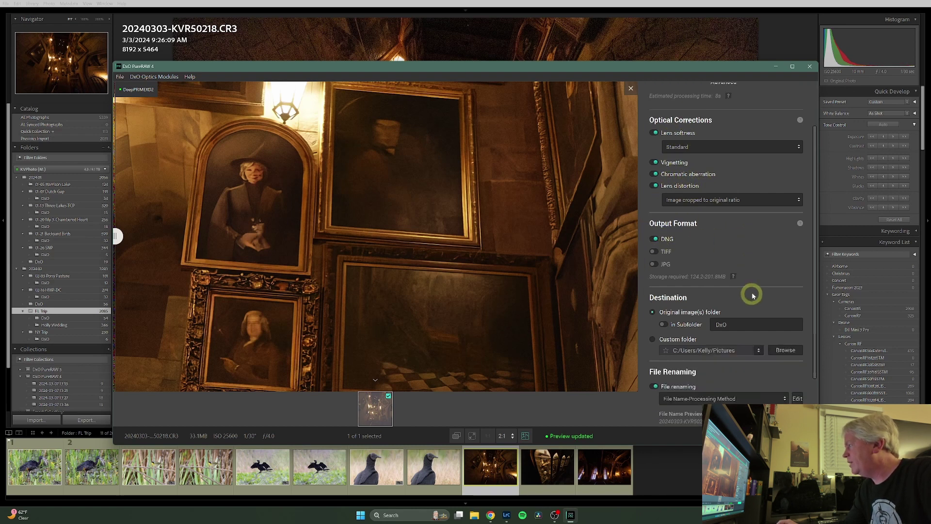
click(662, 324)
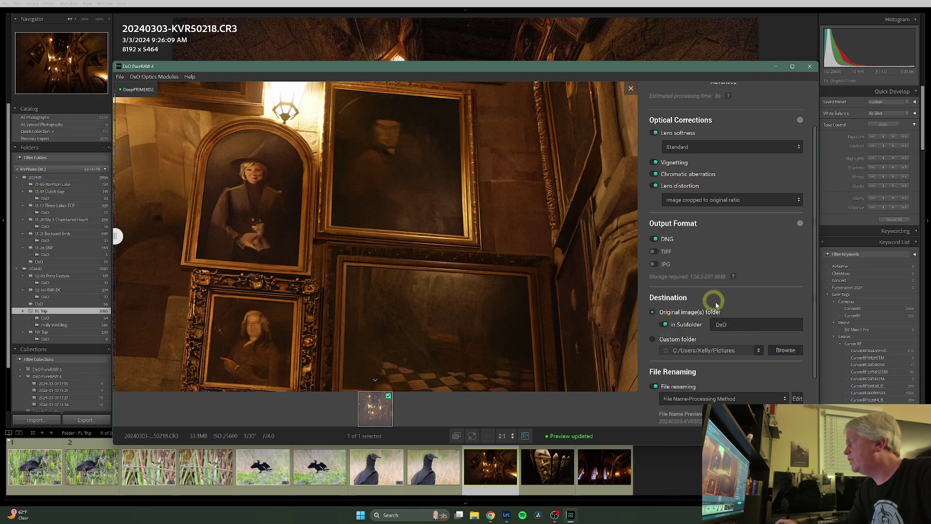
scroll(755, 289, down, 2)
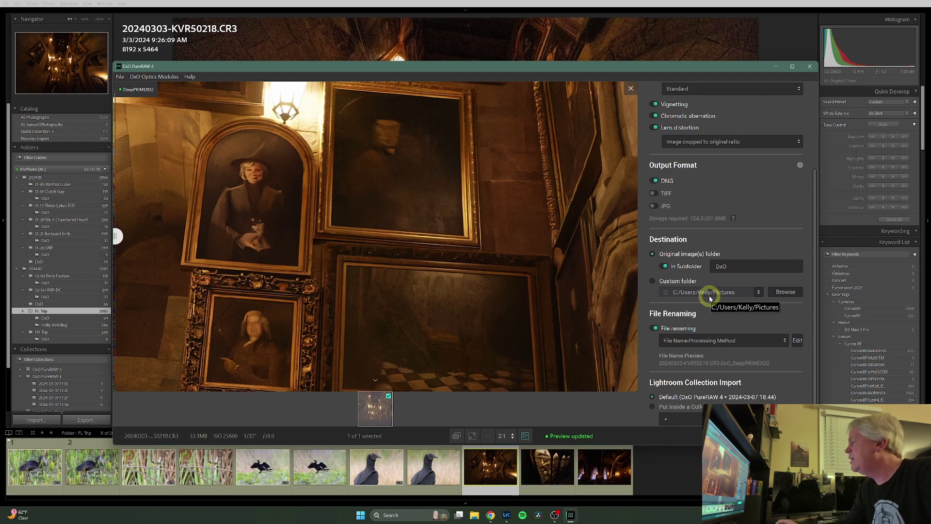
scroll(723, 334, down, 1)
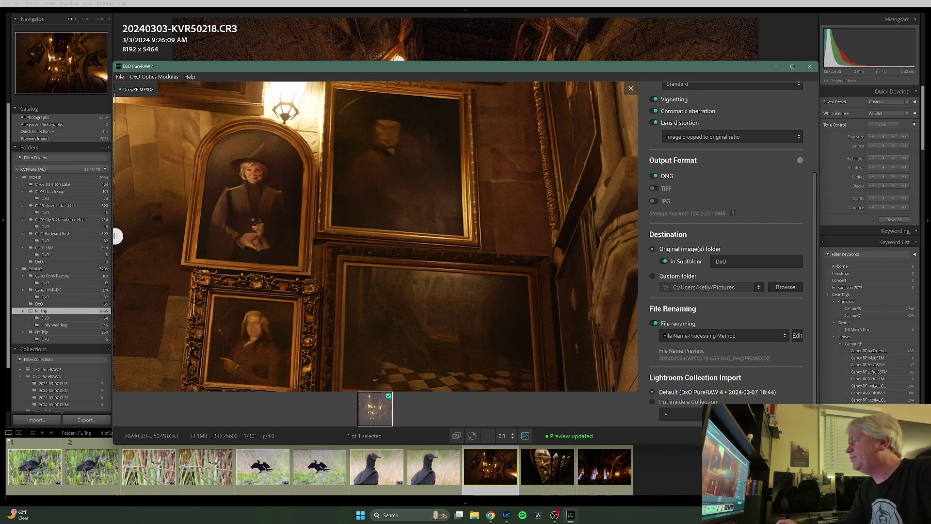
click(755, 417)
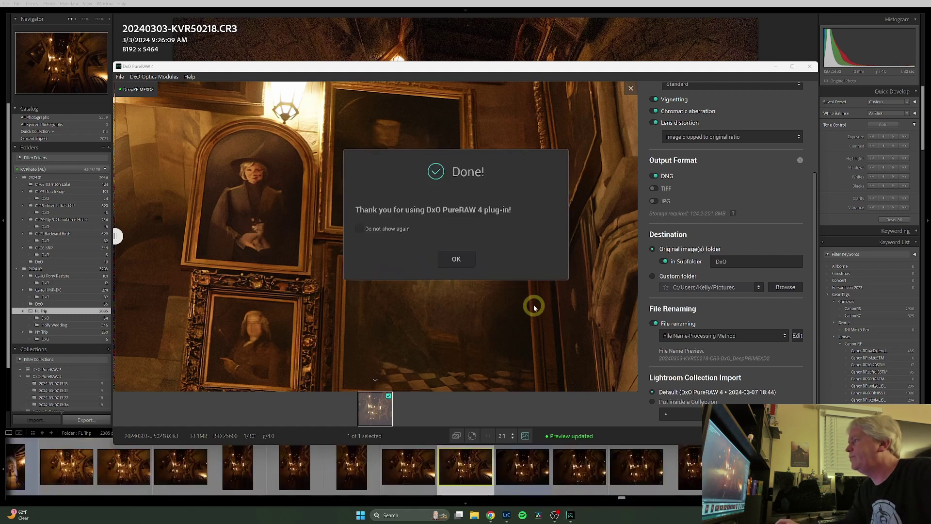
click(457, 259)
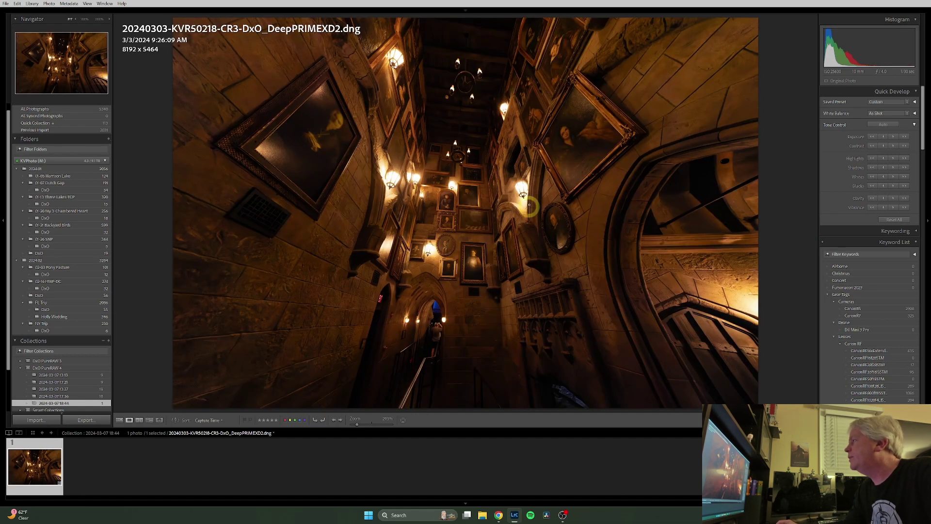
click(569, 134)
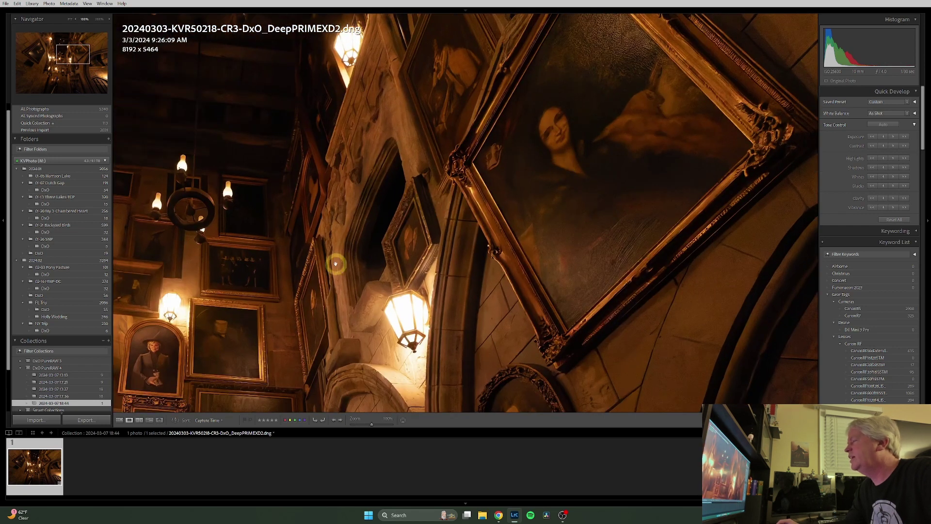
drag(334, 262, 487, 197)
drag(342, 301, 401, 166)
scroll(420, 252, down, 5)
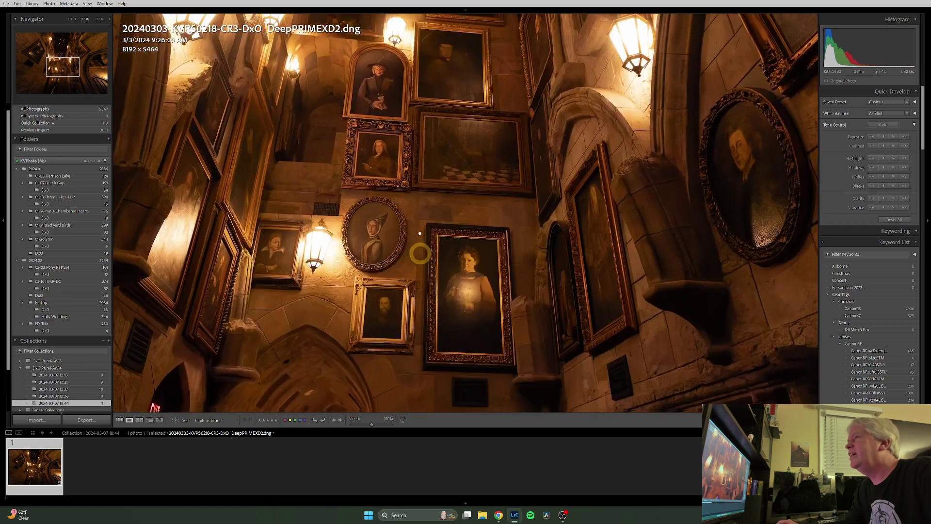
click(95, 18)
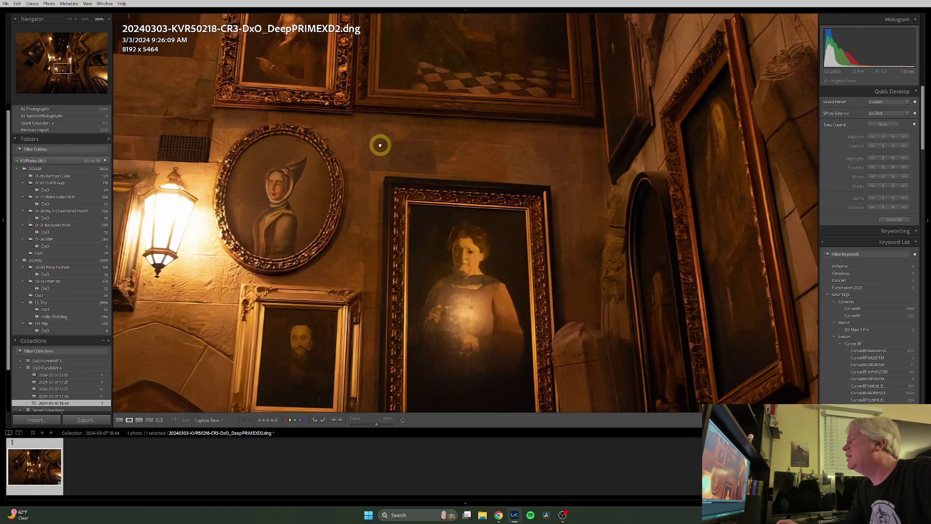
drag(380, 143, 386, 247)
drag(403, 124, 412, 279)
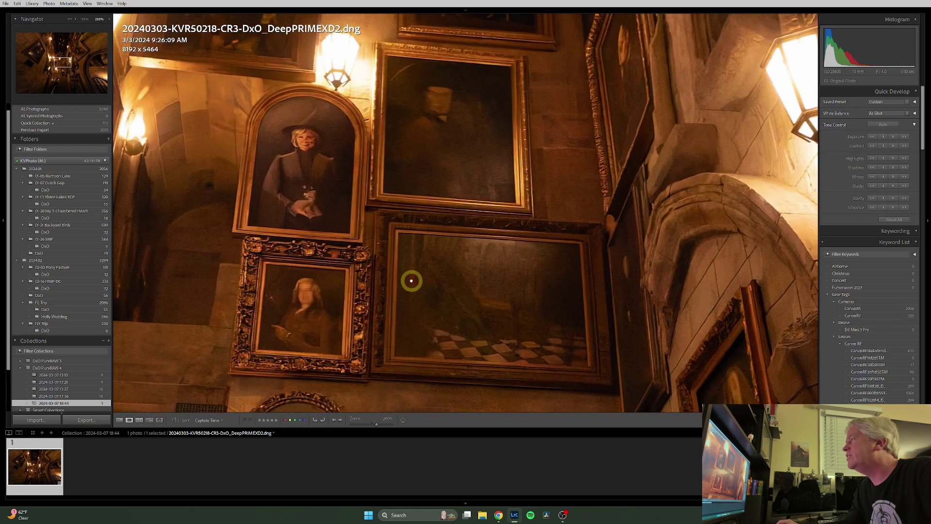
drag(291, 150, 487, 199)
drag(222, 325, 333, 170)
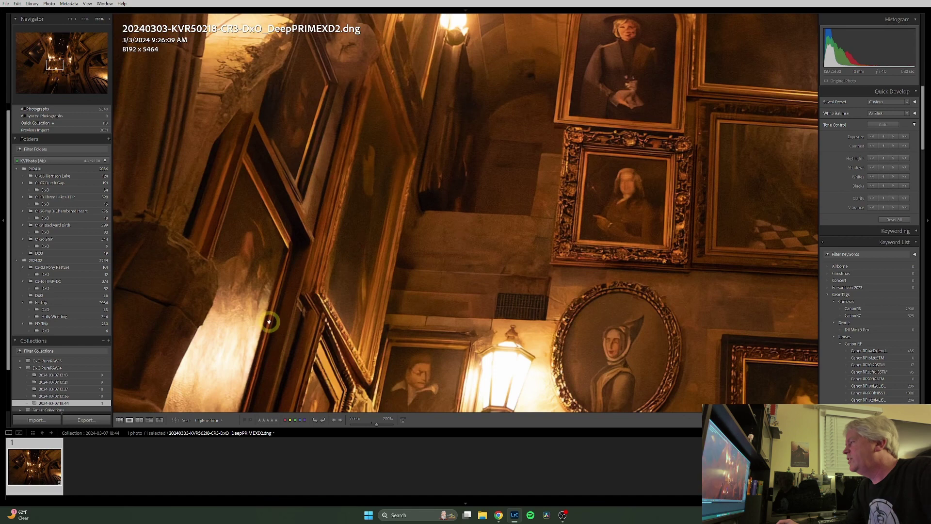
drag(270, 320, 300, 143)
click(455, 288)
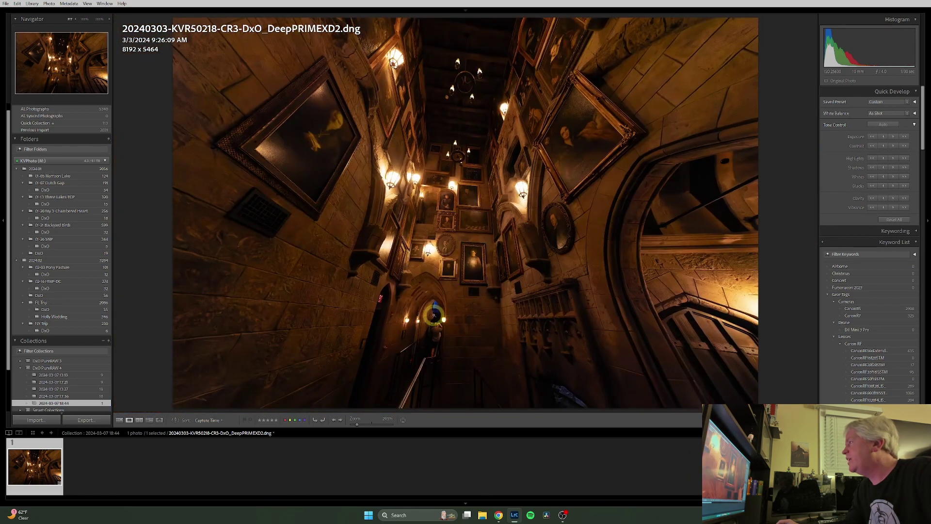
click(469, 275)
drag(513, 222, 450, 285)
drag(606, 241, 436, 204)
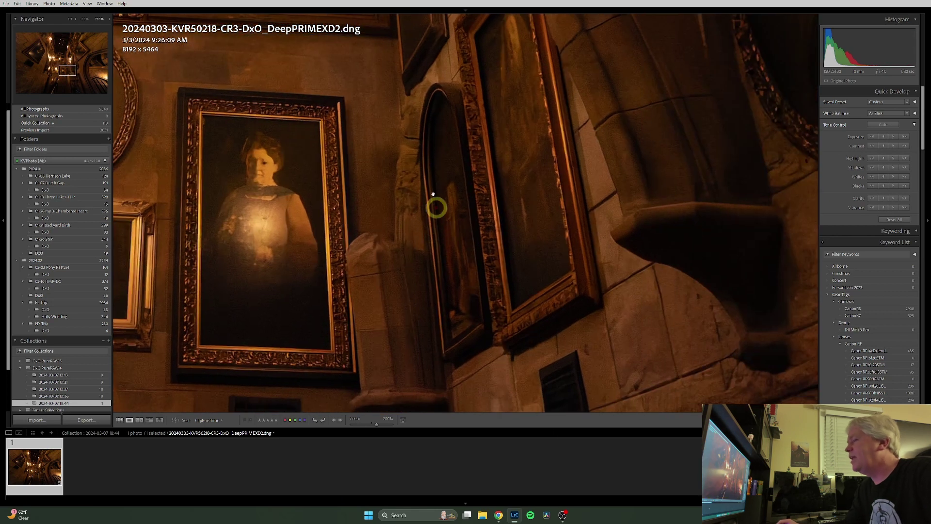
click(378, 296)
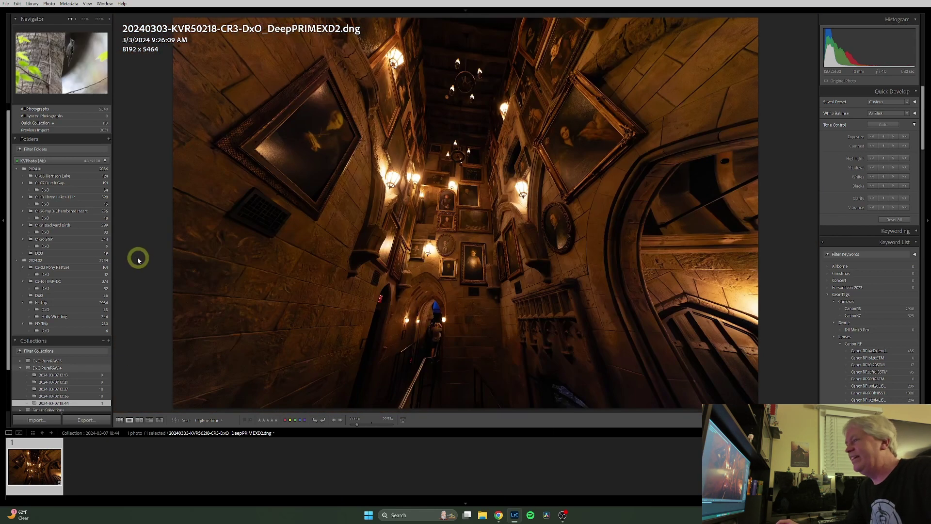
Open the FL Trip folder and display the curio-cabinet, then great-hall raws
click(41, 302)
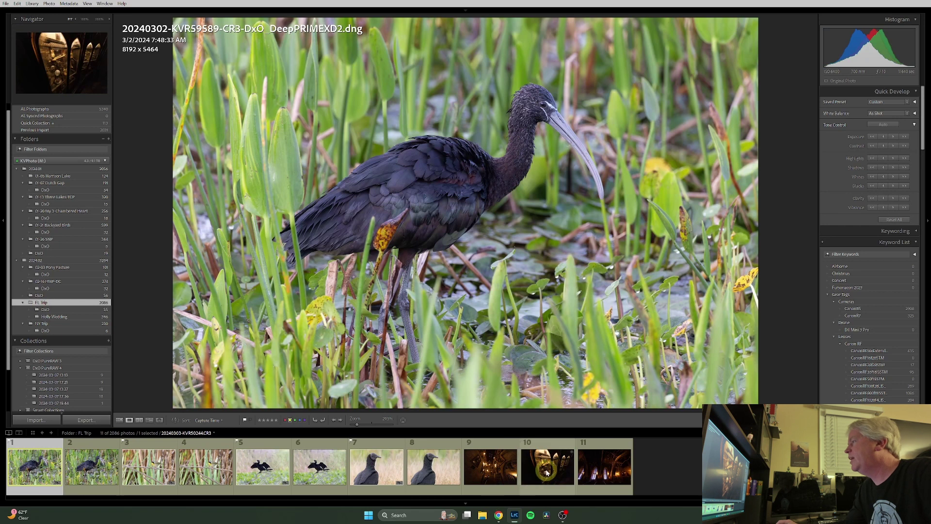
click(543, 467)
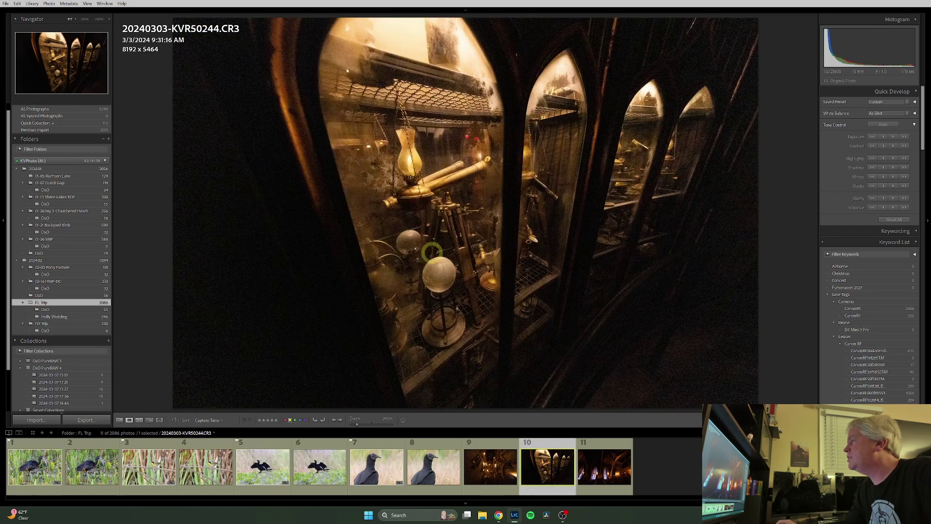
click(606, 472)
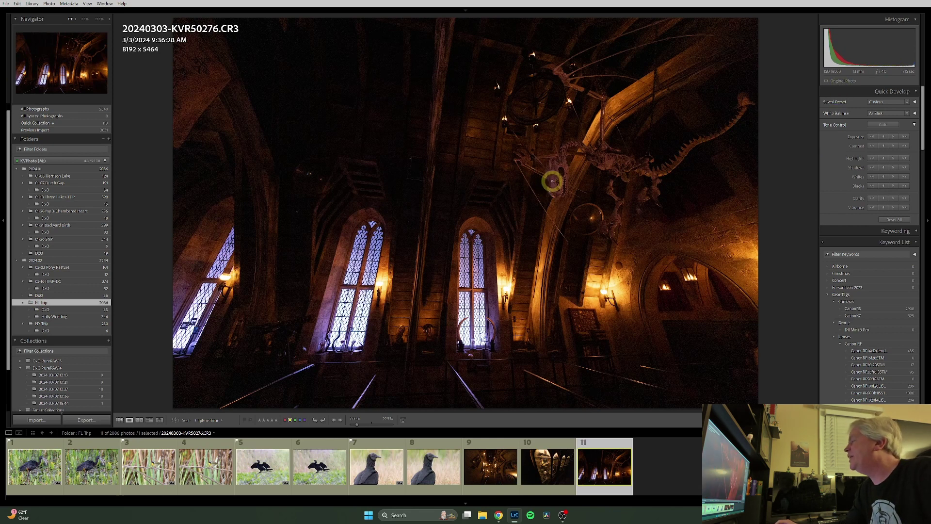
Check noise on the dragon skull, return to the whole hall, and dismiss a stray menu
mouse_move(553, 181)
mouse_down()
mouse_move(503, 266)
mouse_move(609, 228)
mouse_move(537, 288)
mouse_move(480, 261)
mouse_move(566, 303)
mouse_move(526, 245)
mouse_move(434, 228)
mouse_move(548, 307)
mouse_move(551, 160)
mouse_move(538, 174)
mouse_up()
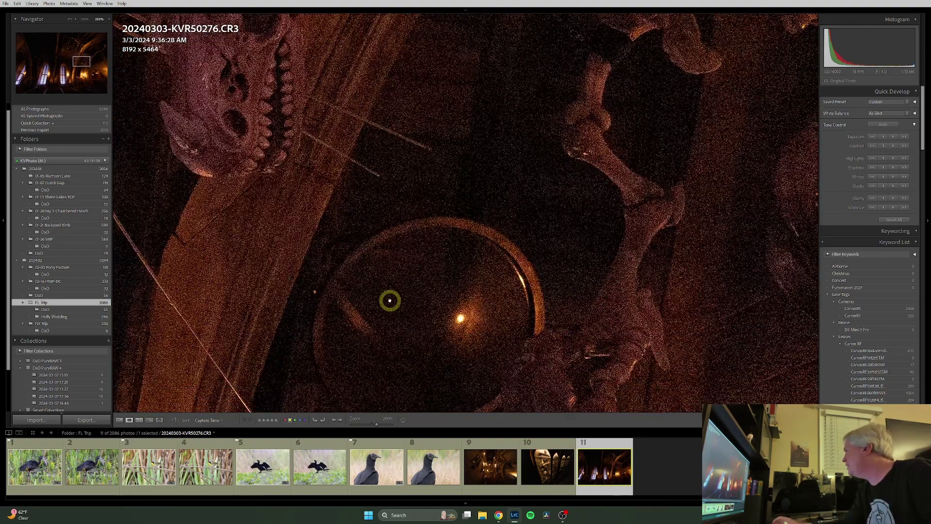
drag(389, 300, 387, 298)
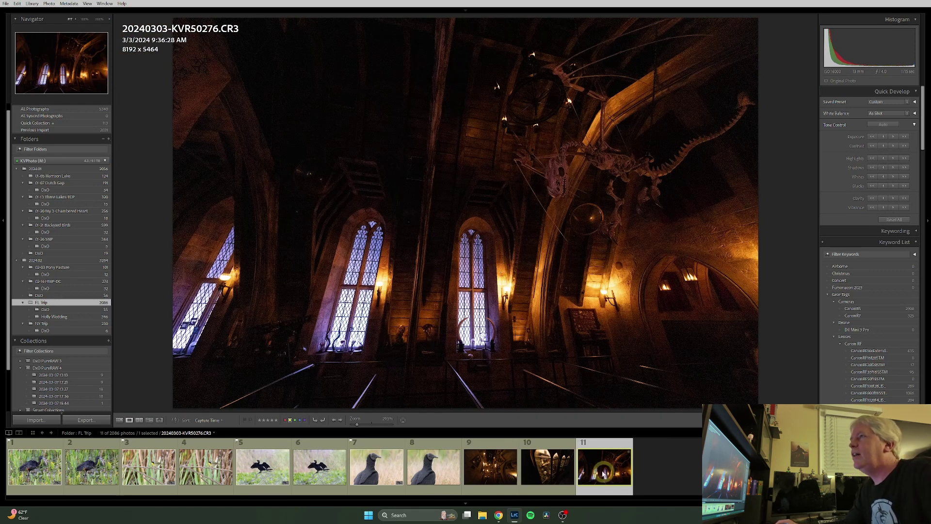
click(5, 3)
mouse_move(122, 4)
click(302, 4)
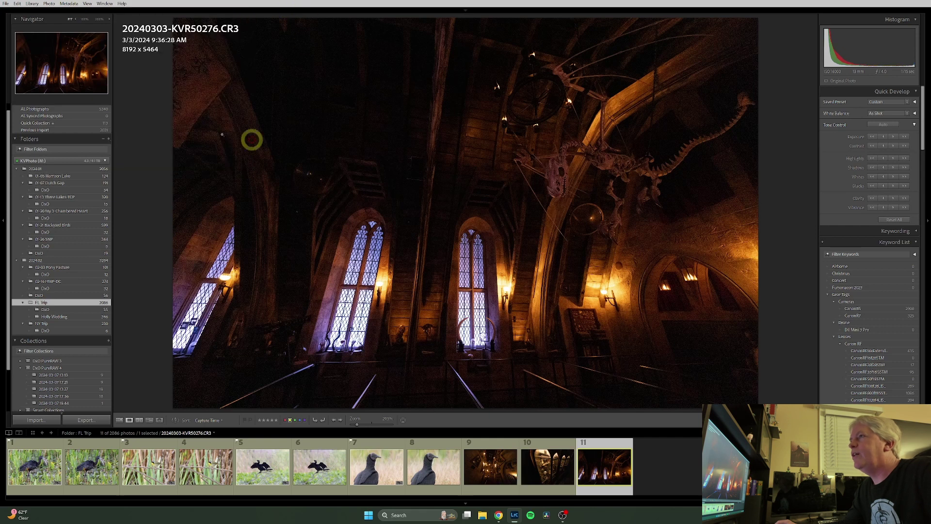
Send the dragon-hall raw to DxO PureRAW 4 for preview and continue the demo trial
click(6, 4)
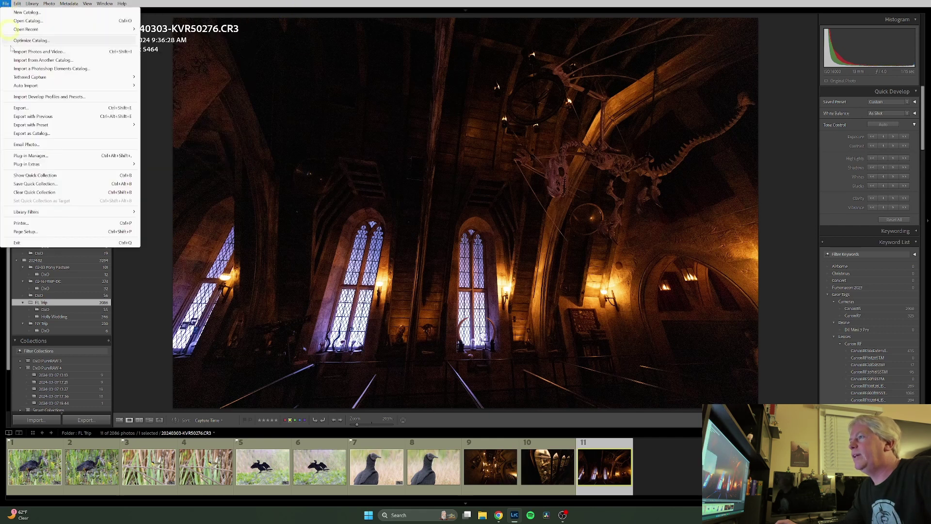
mouse_move(33, 166)
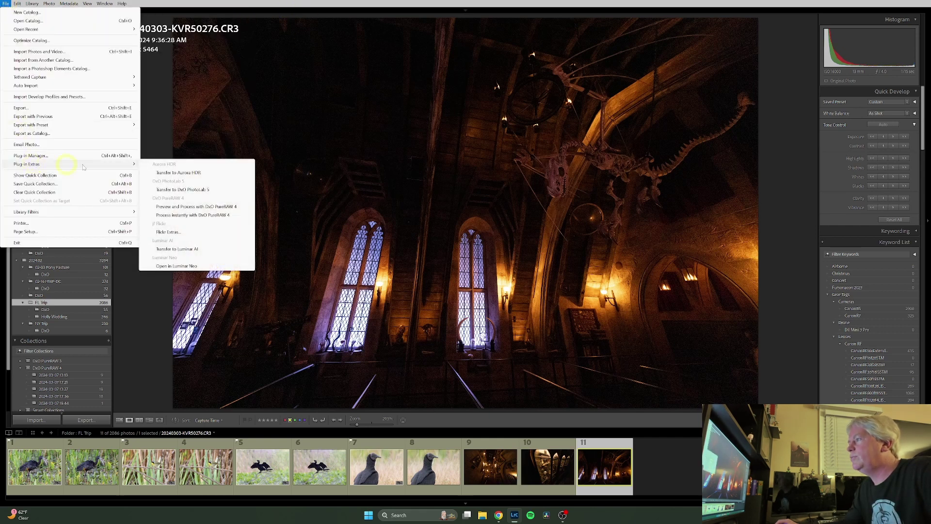
click(193, 207)
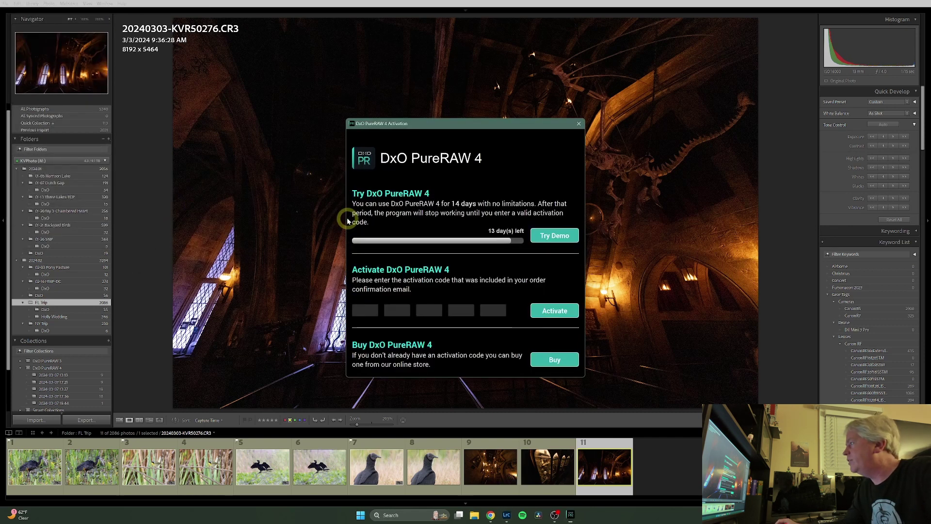
click(554, 235)
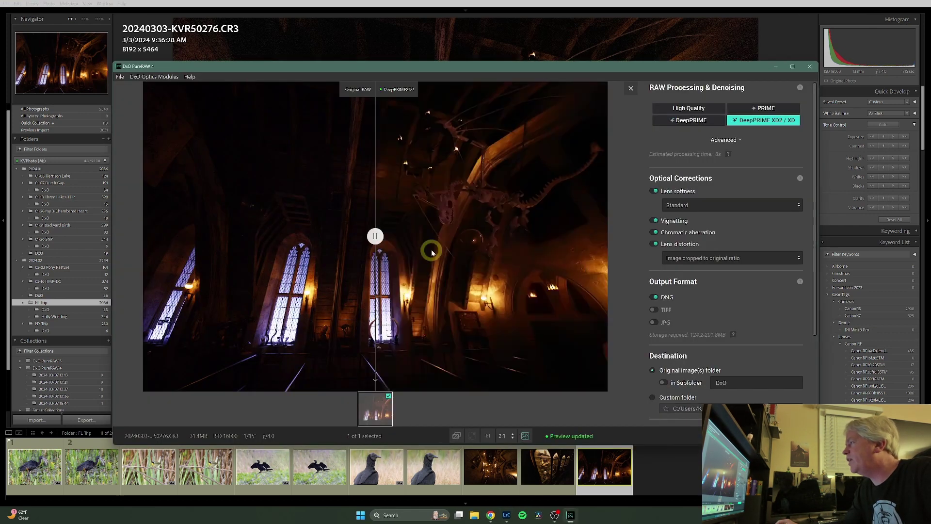
Slide the divider to show the original raw, then magnify the preview to 2:1 on the window arch
drag(375, 237, 611, 241)
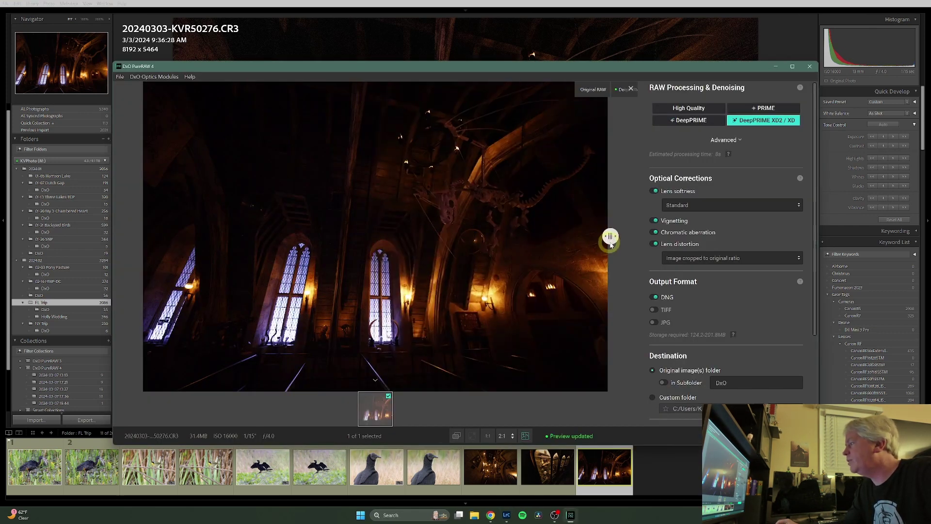
click(381, 291)
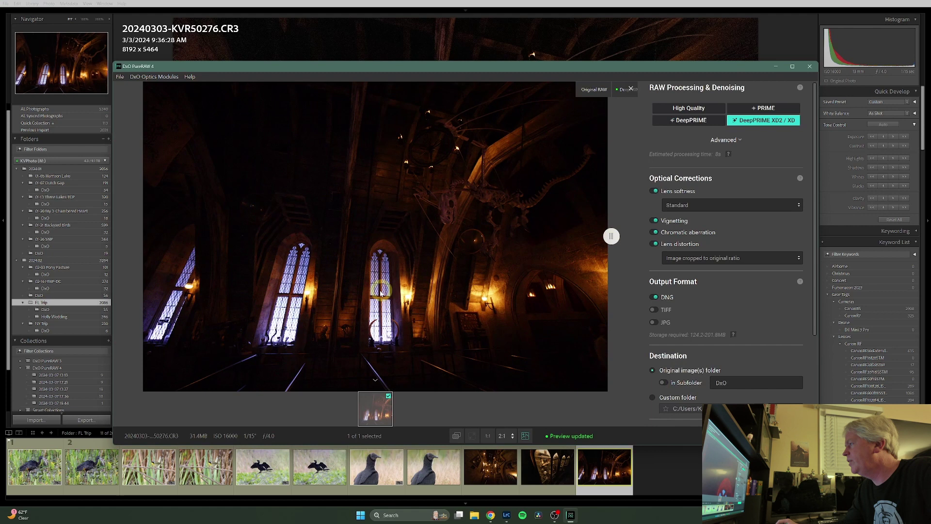
click(487, 436)
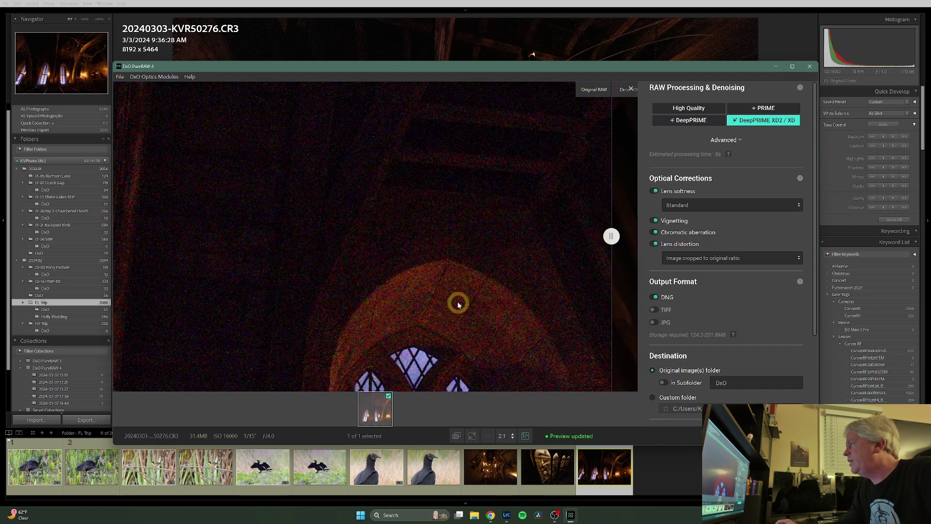
Pan to the dragon skull and drag the divider left to reveal the DeepPRIME XD2 side
drag(458, 304, 430, 255)
drag(611, 234, 633, 236)
scroll(455, 204, down, 5)
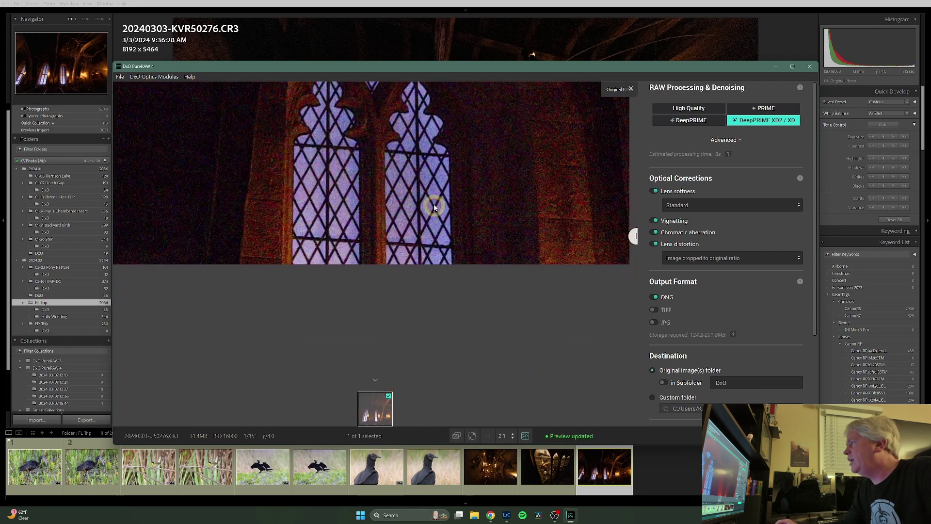
drag(535, 181, 434, 252)
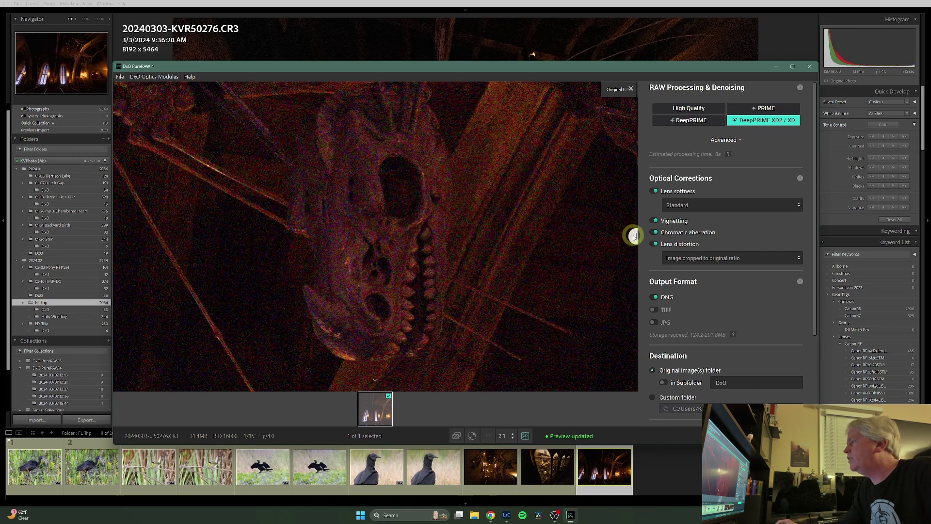
drag(634, 236, 114, 236)
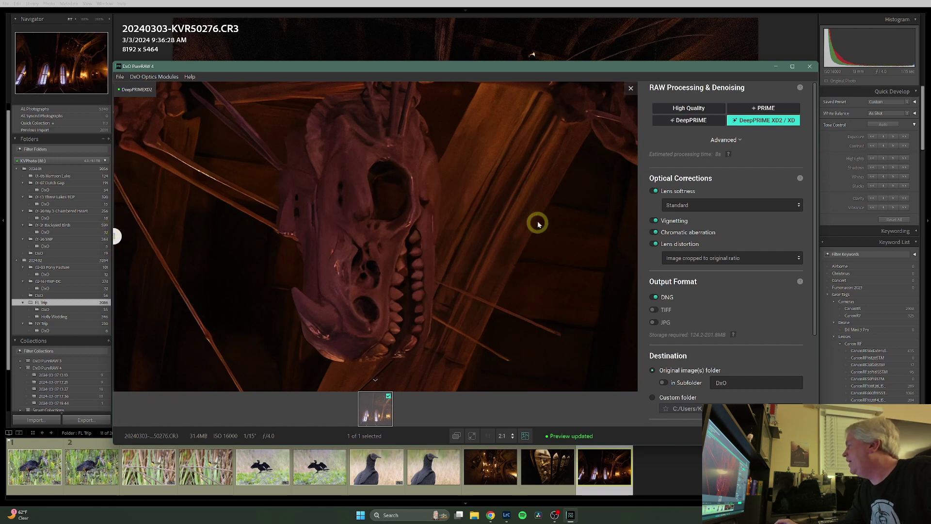
Check destination and renaming, process the raw into a DeepPRIME XD2 DNG, and close the Done! message
scroll(713, 306, down, 1)
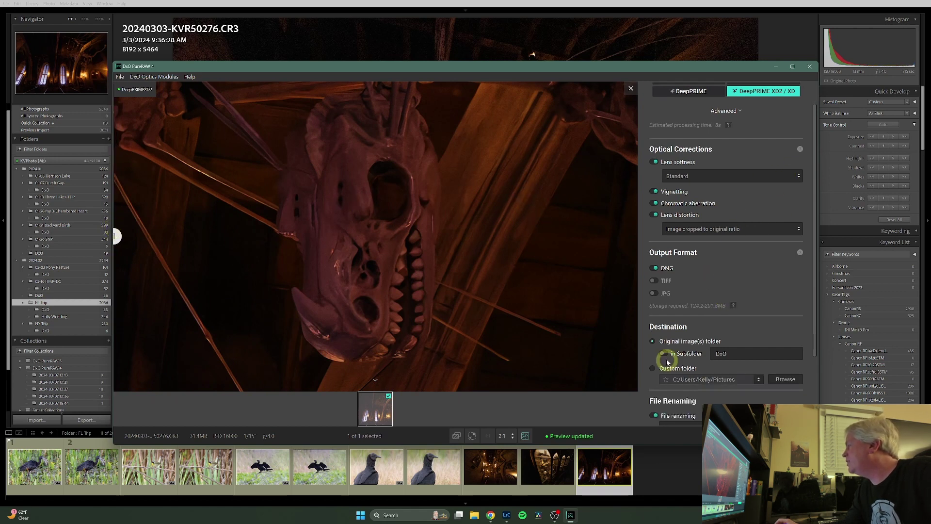
scroll(747, 319, down, 2)
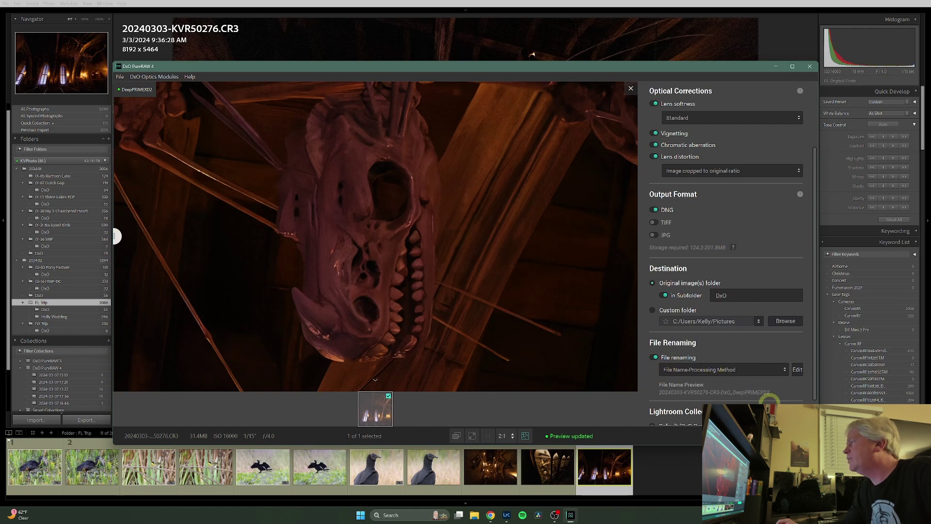
click(766, 435)
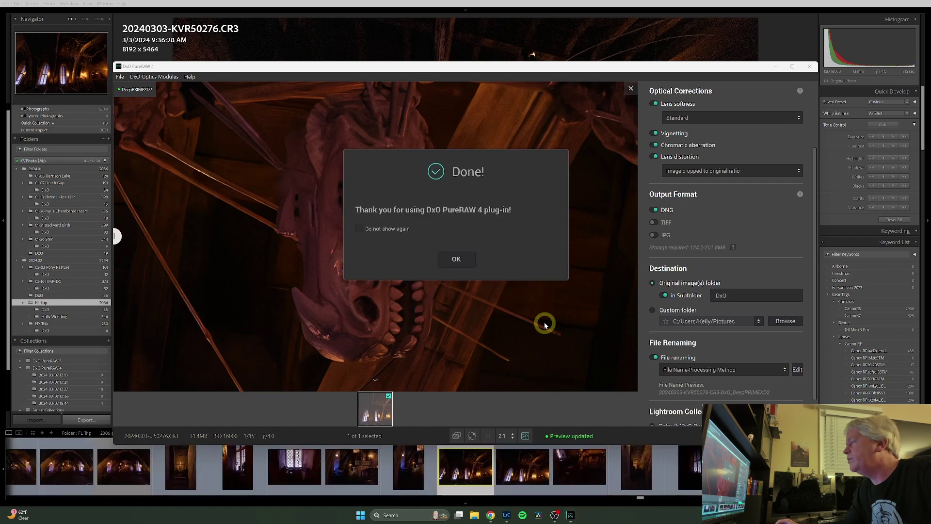
click(451, 261)
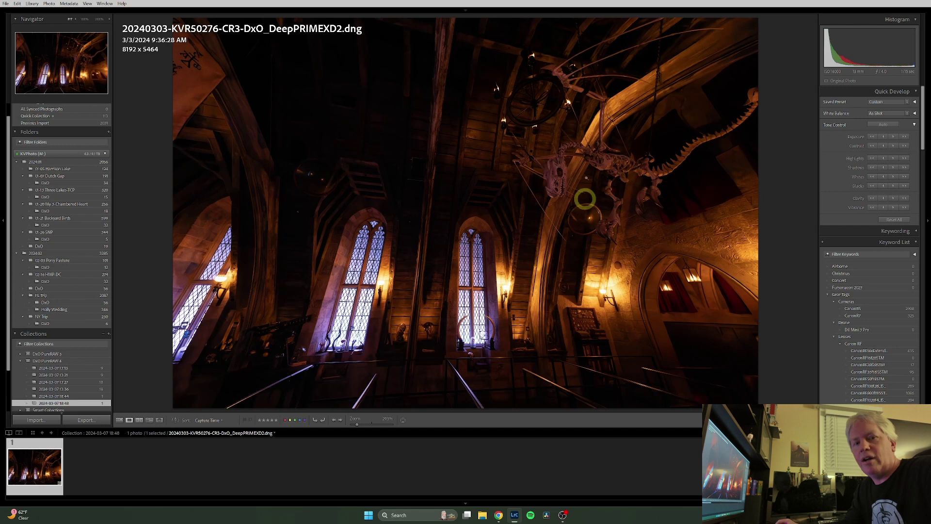
click(554, 172)
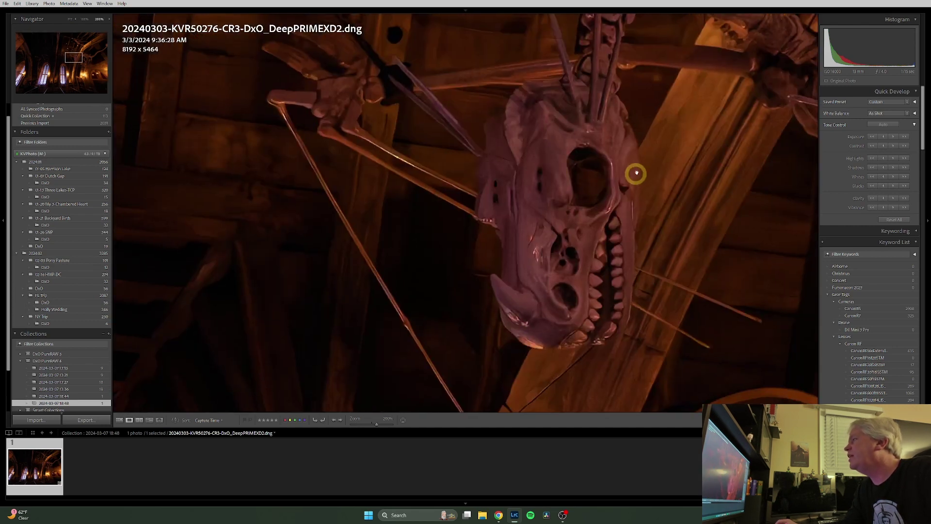
drag(666, 162, 540, 178)
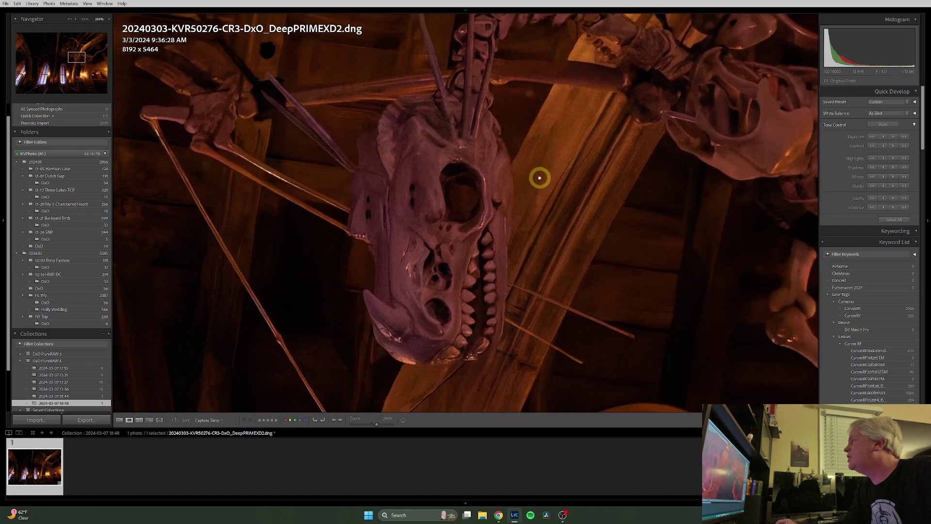
drag(657, 225, 464, 235)
drag(639, 179, 600, 283)
drag(474, 291, 543, 159)
drag(412, 280, 502, 172)
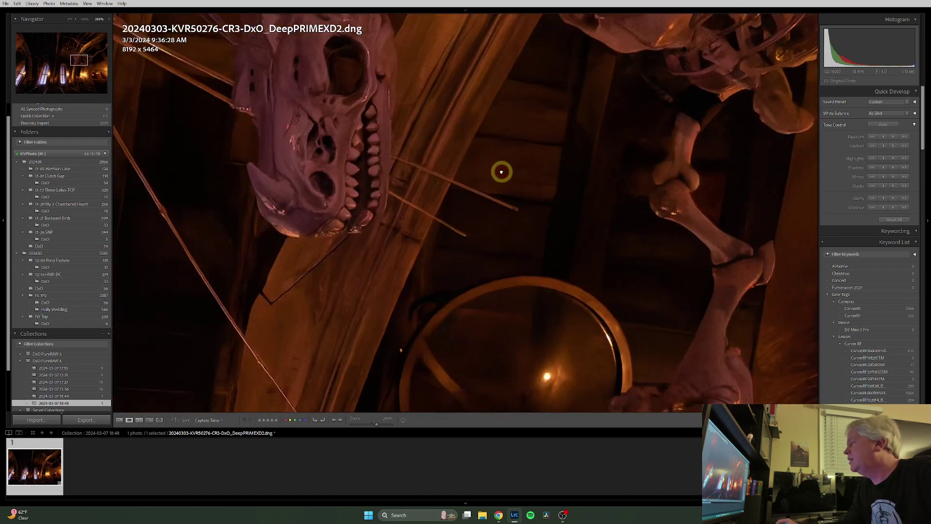
click(401, 262)
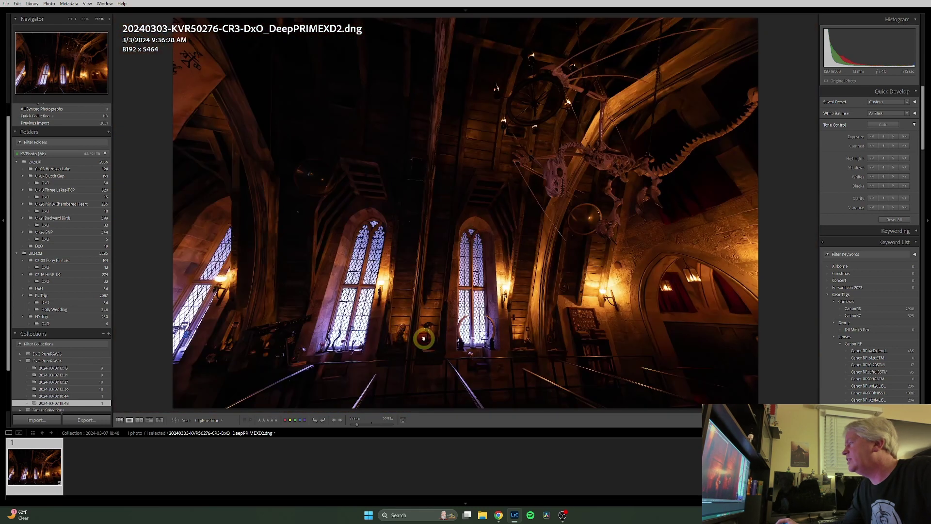
click(424, 338)
drag(329, 307, 466, 239)
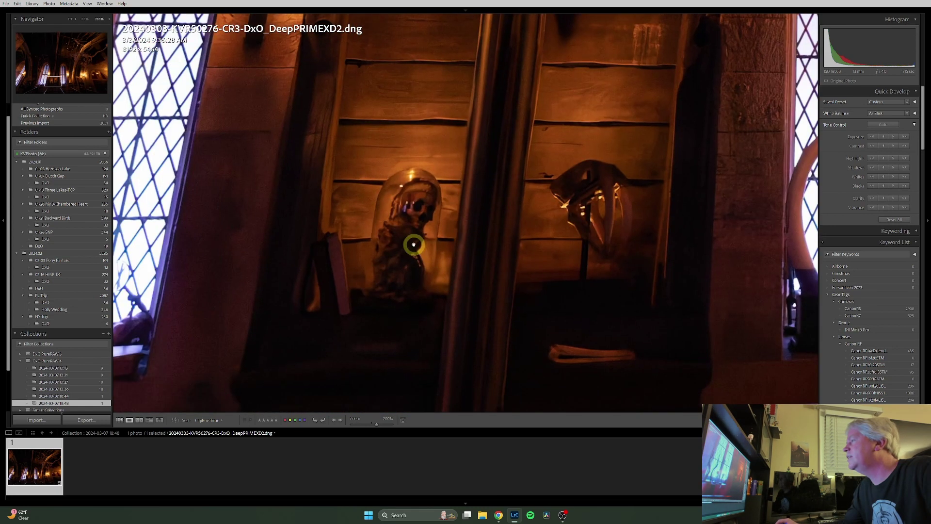
drag(313, 266, 589, 228)
drag(231, 270, 477, 272)
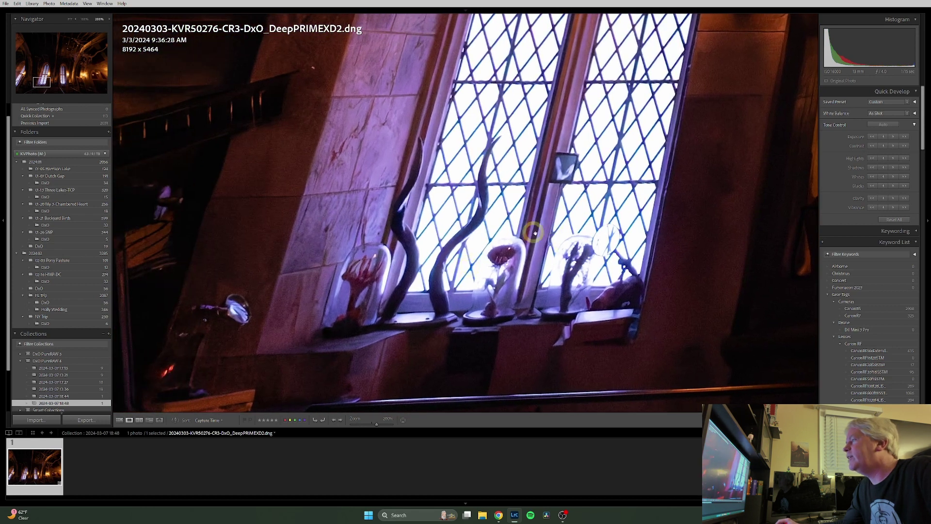
drag(222, 246, 393, 248)
click(295, 262)
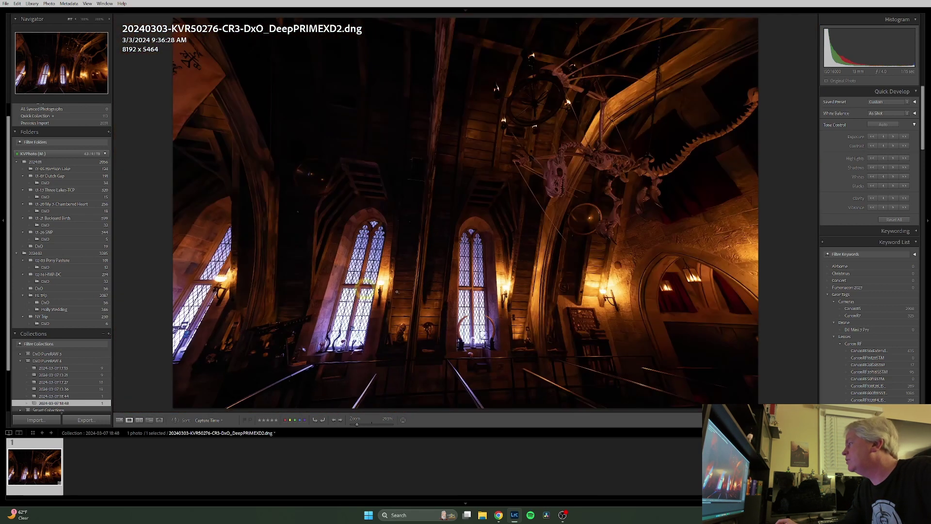
click(587, 323)
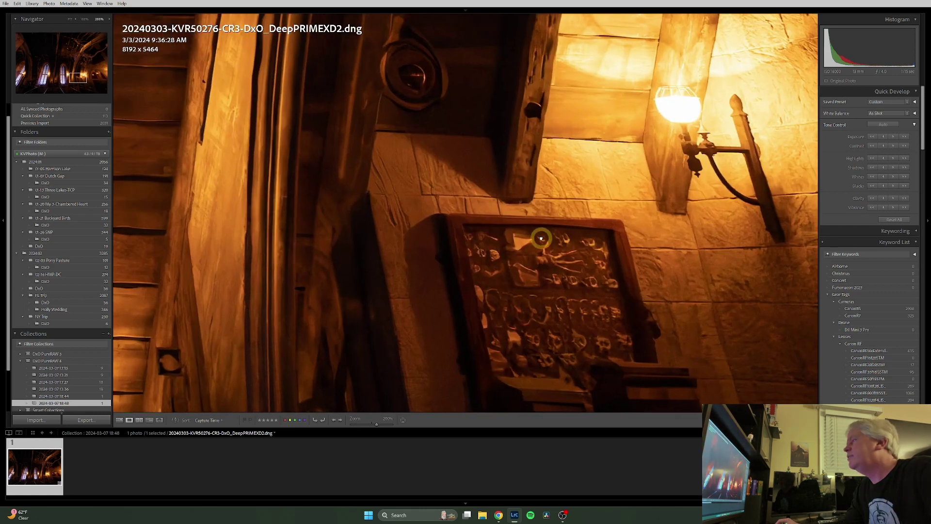
click(540, 238)
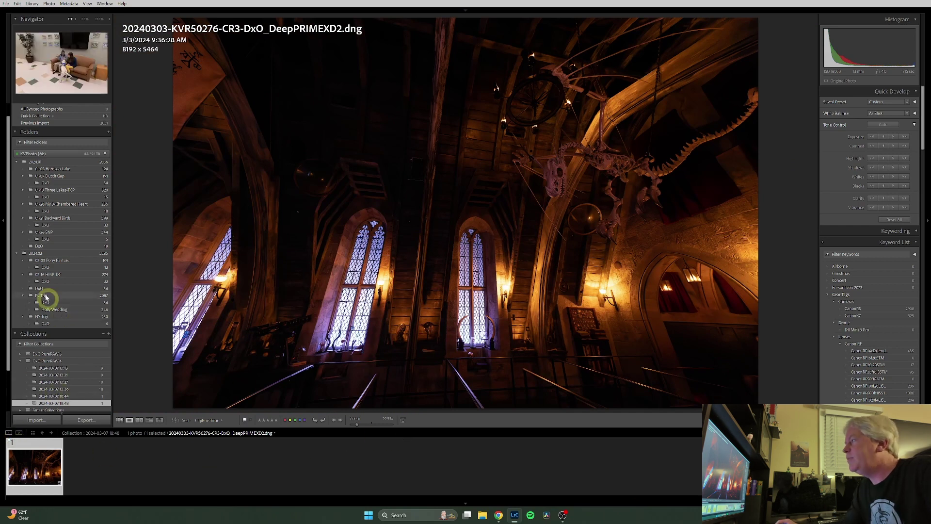
Look in FL Trip > DxO, then go back to FL Trip and filter it to 11 photos
click(48, 303)
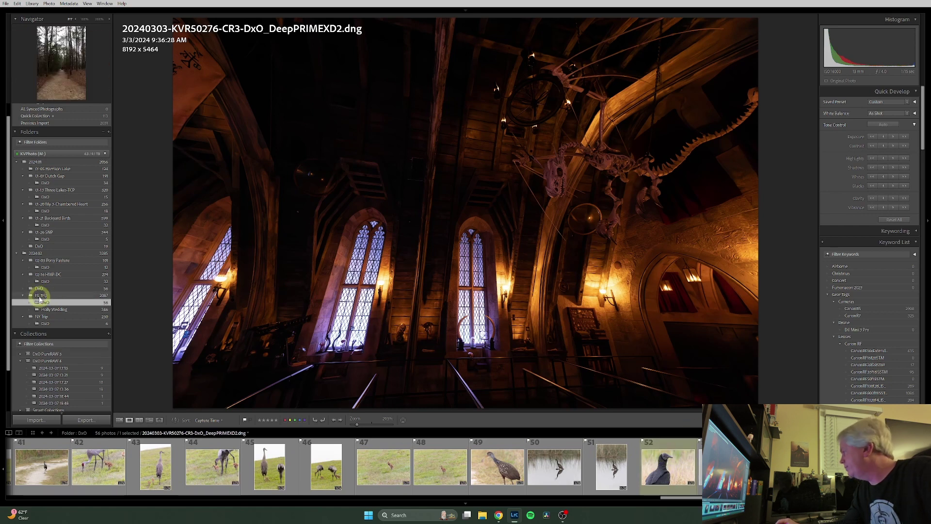
click(40, 296)
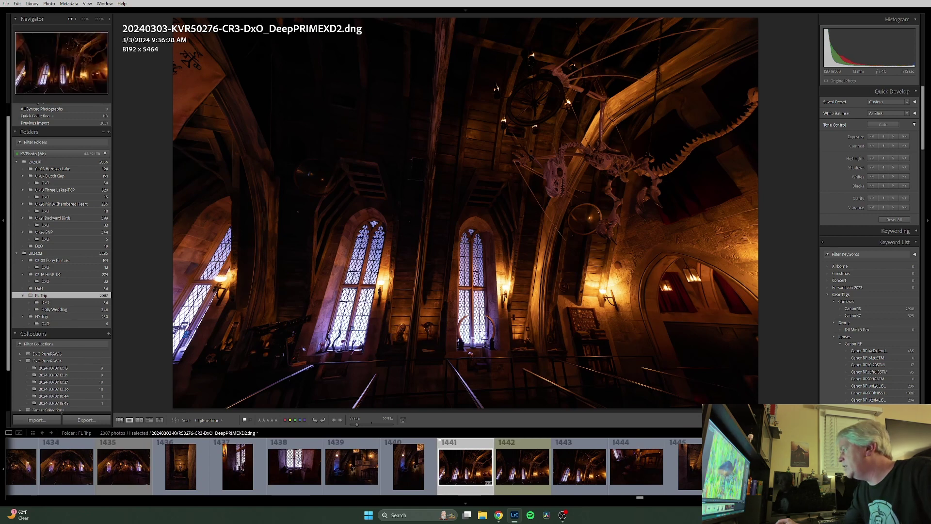
key(ctrl+l)
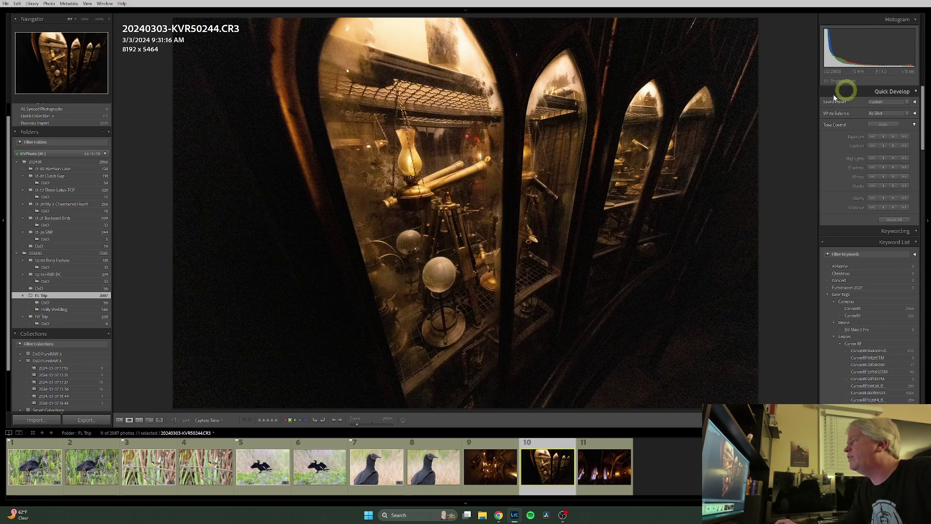
Inspect the cabinet raw's noise at 200% around the telescope tripod, return to Fit, and open File
click(427, 191)
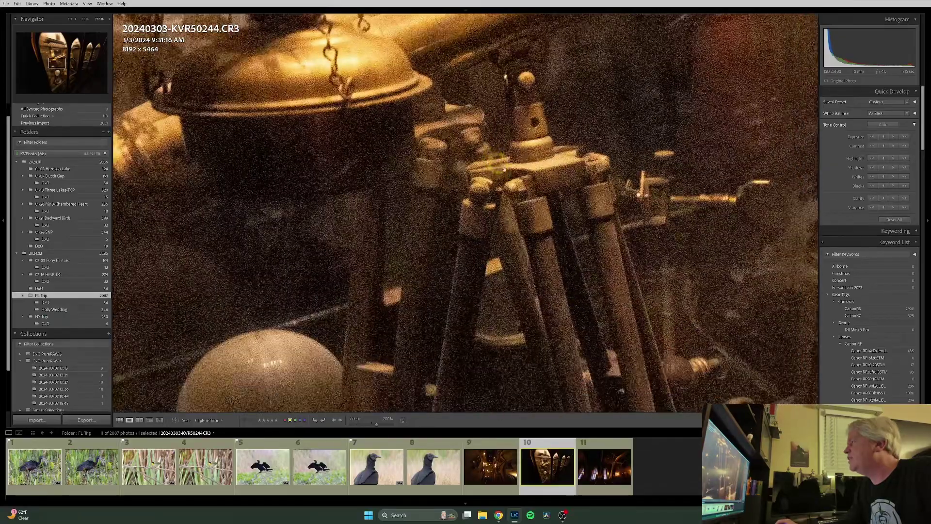
drag(504, 170, 499, 117)
click(441, 211)
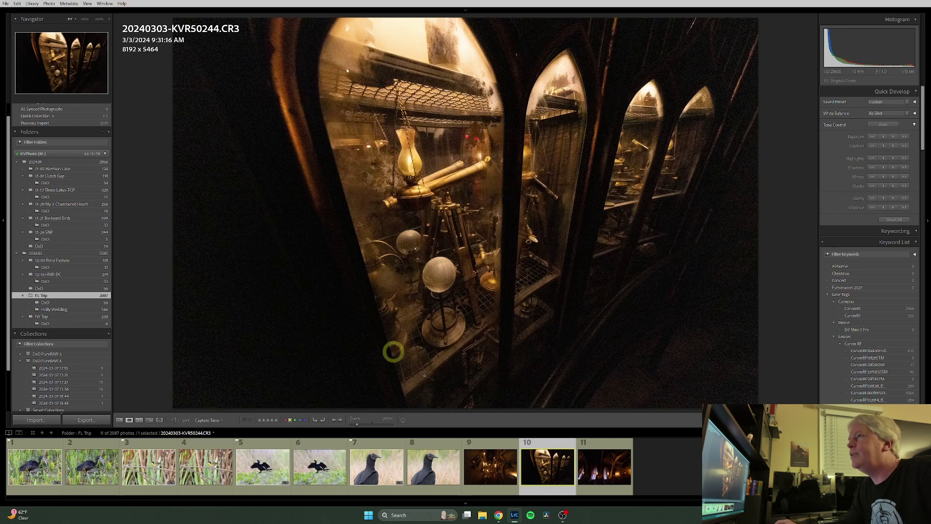
click(6, 6)
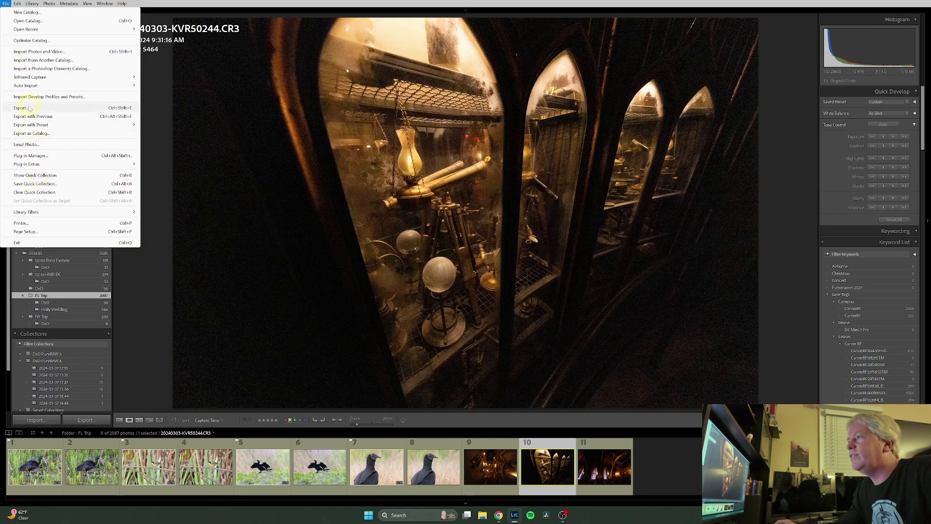
Send the cabinet raw to DxO PureRAW 4 for instant processing and continue the trial
mouse_move(43, 166)
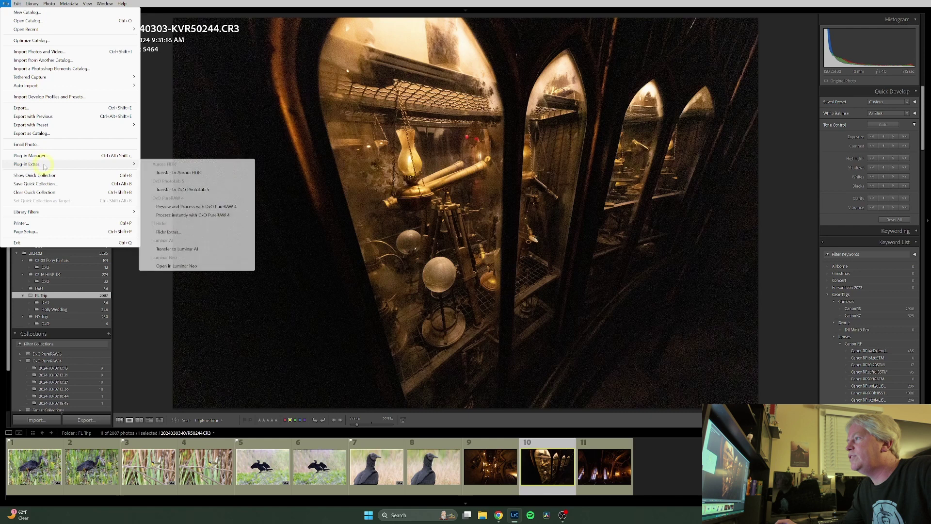
click(190, 215)
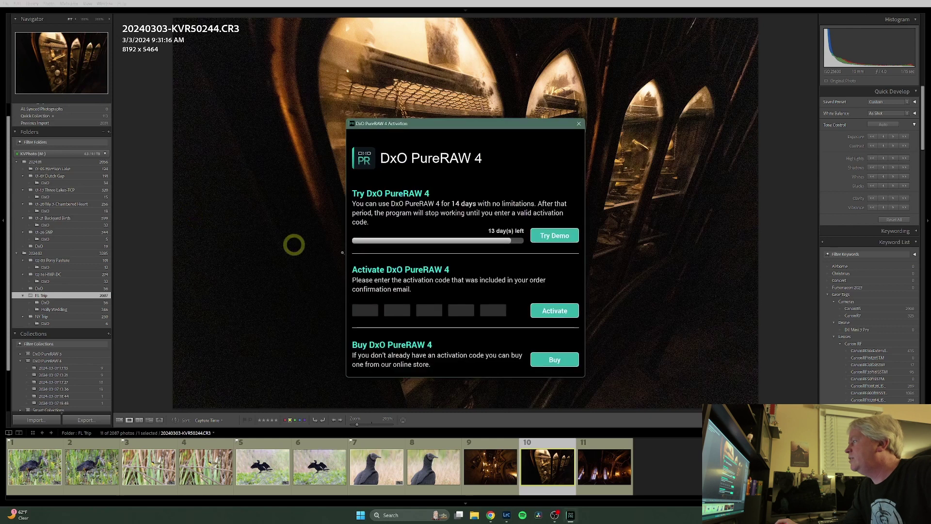
click(559, 237)
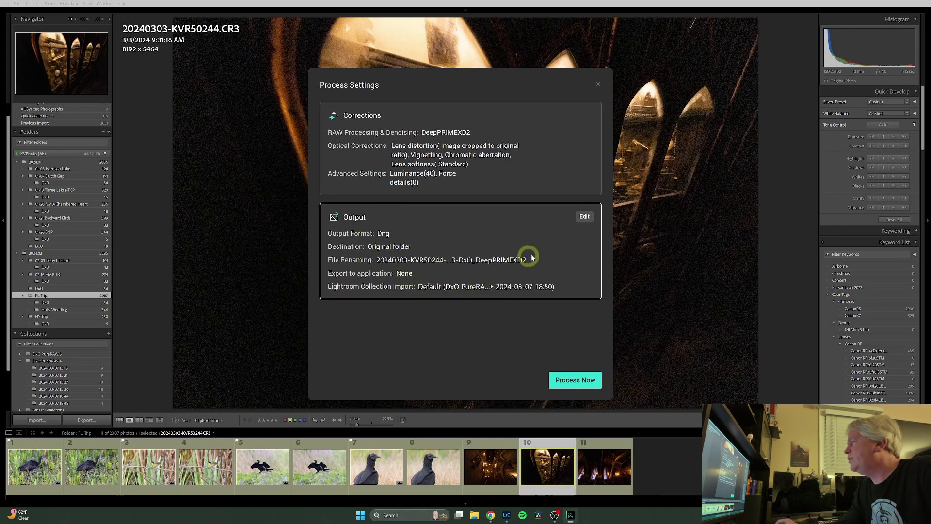
Set the output to a DxO subfolder and process the raw
click(584, 217)
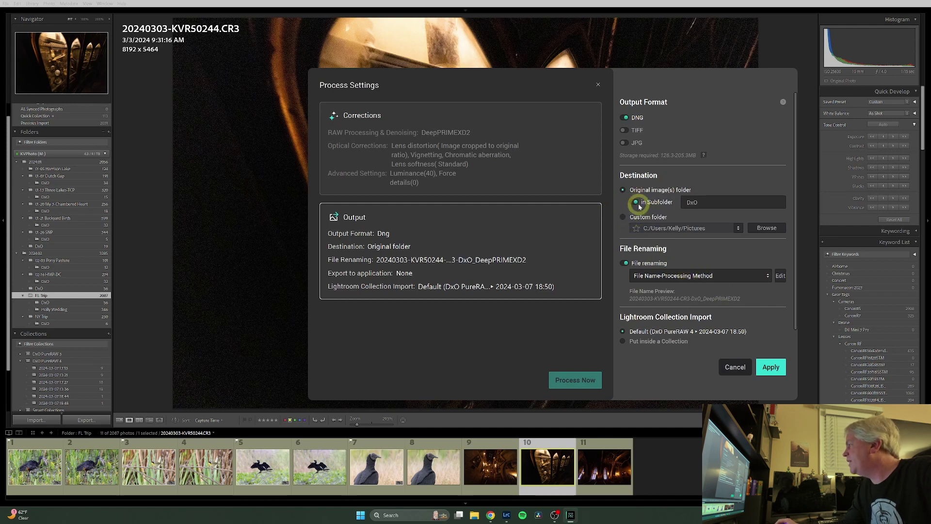
click(777, 368)
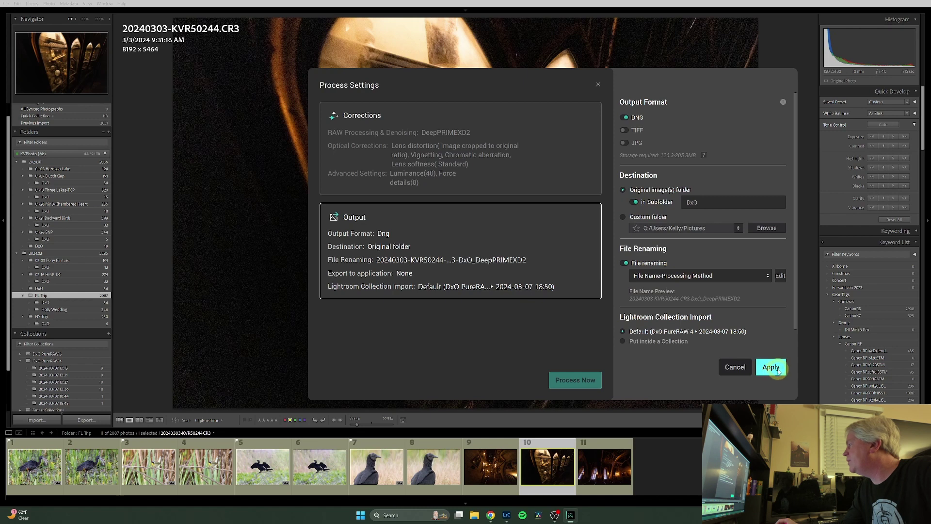
click(574, 380)
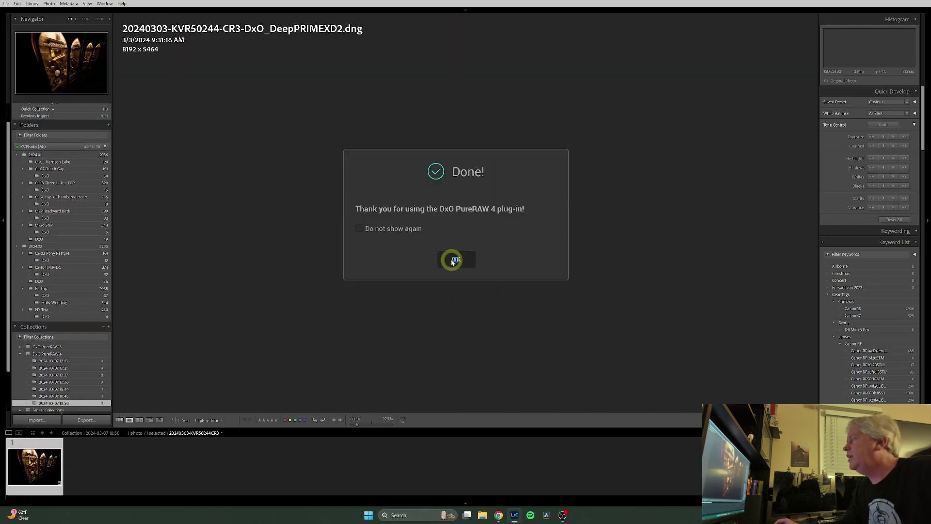
Close the Done message and inspect the DNG at 200% across the oil lamp, tripod and glass sphere
click(451, 260)
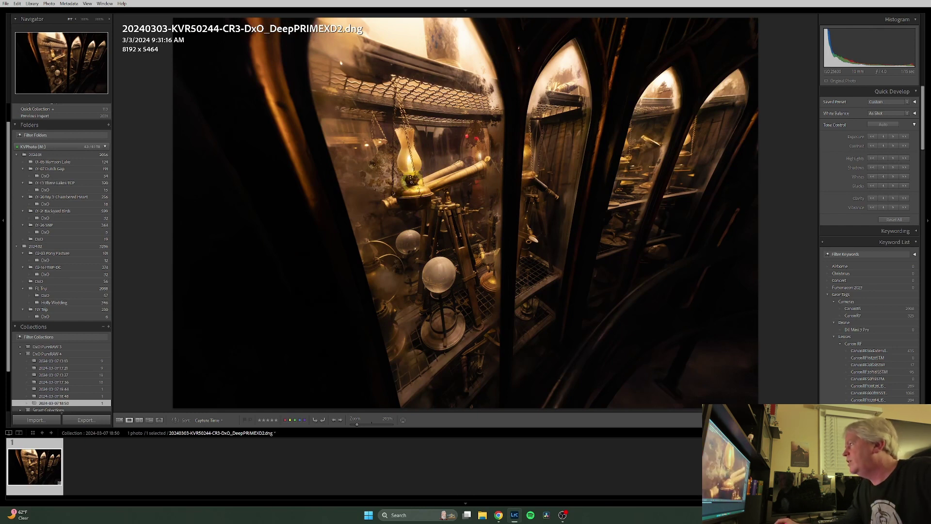
click(408, 172)
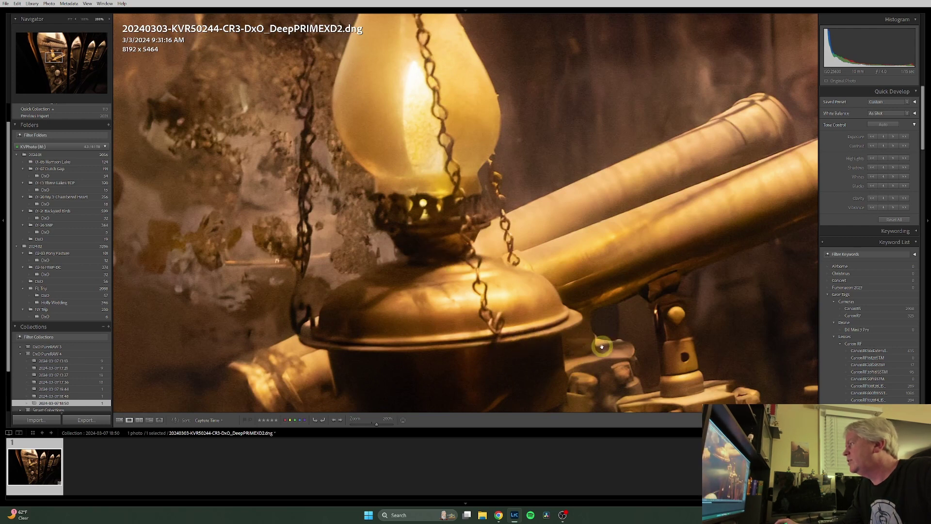
drag(601, 348, 481, 184)
drag(478, 322, 488, 183)
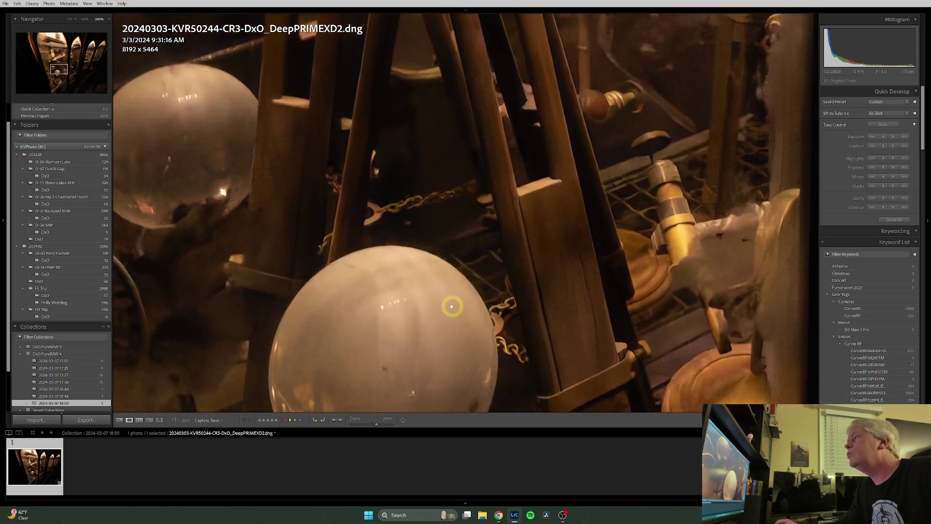
drag(451, 307, 586, 249)
drag(678, 210, 358, 228)
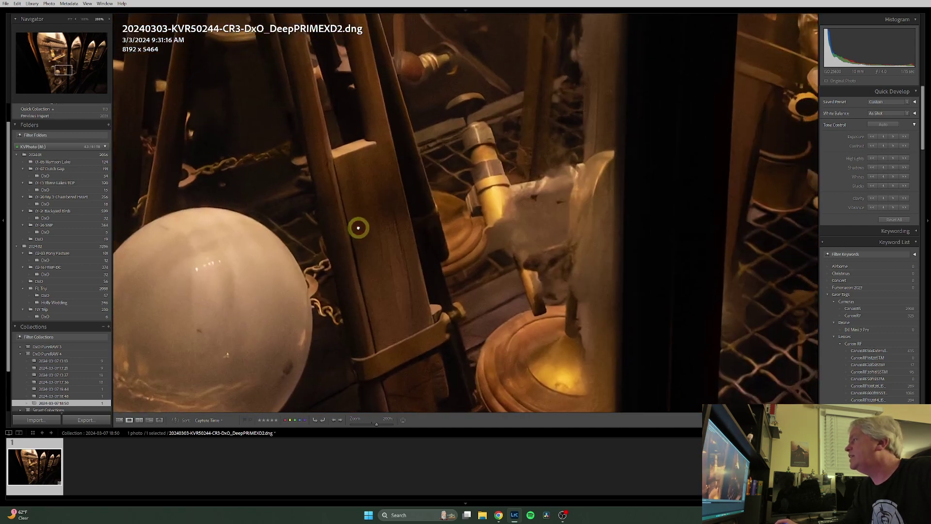
drag(533, 189, 302, 224)
click(452, 185)
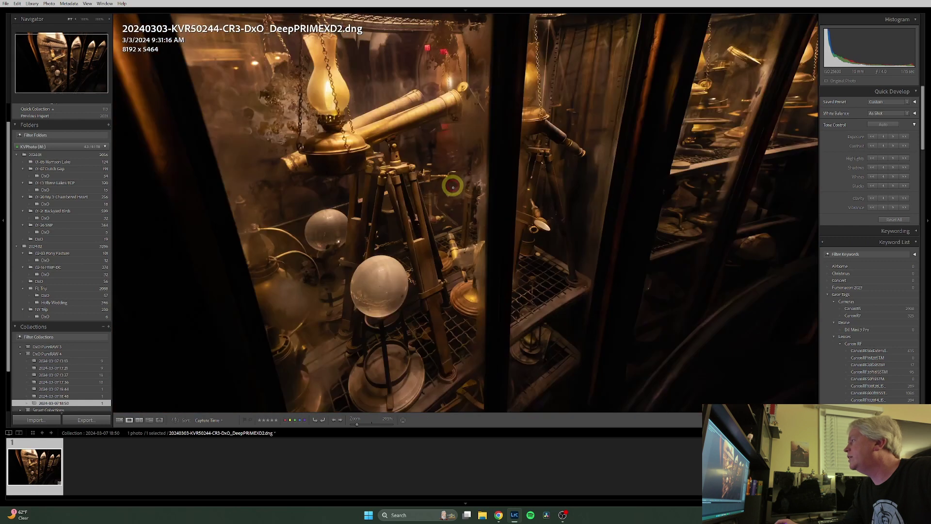
Zoom to 200% on the right-hand compartment, check the lamp shelf and hanging chain, then return to Fit
click(548, 160)
drag(547, 158, 442, 143)
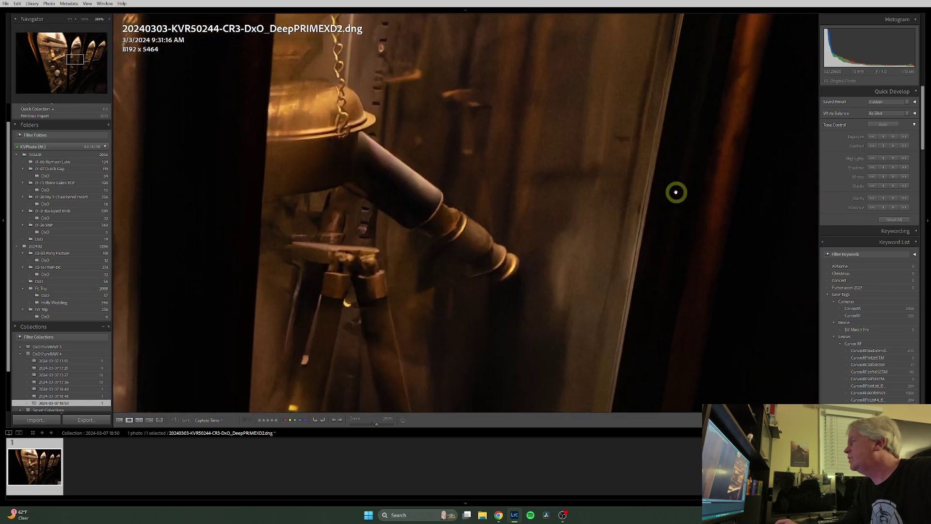
drag(680, 191, 318, 206)
drag(552, 198, 424, 343)
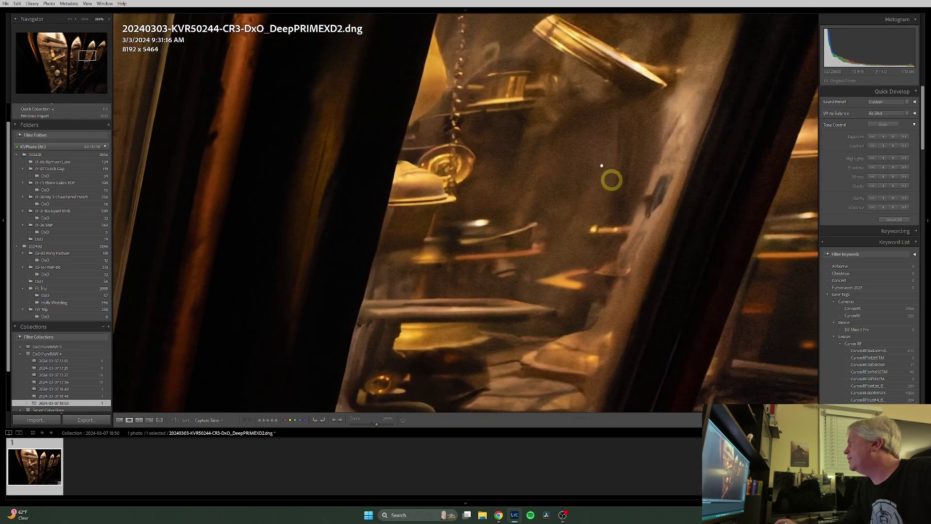
click(654, 190)
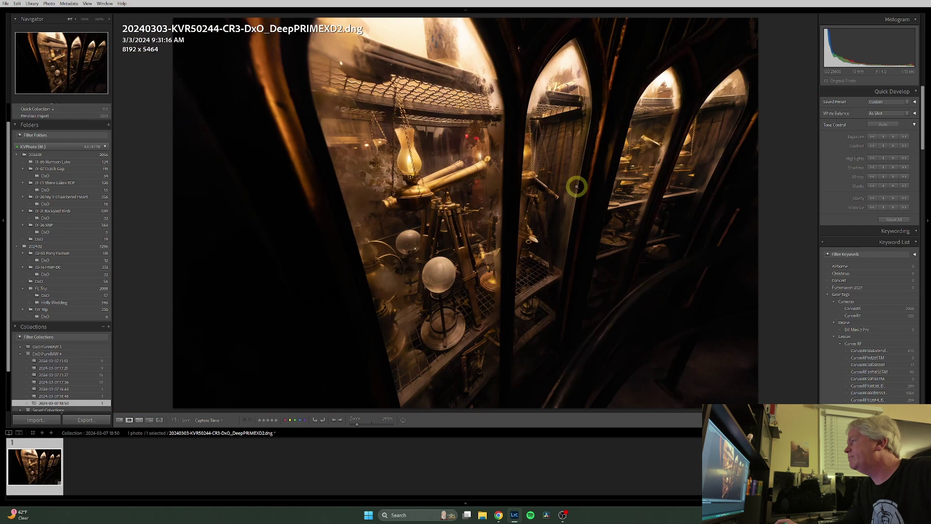